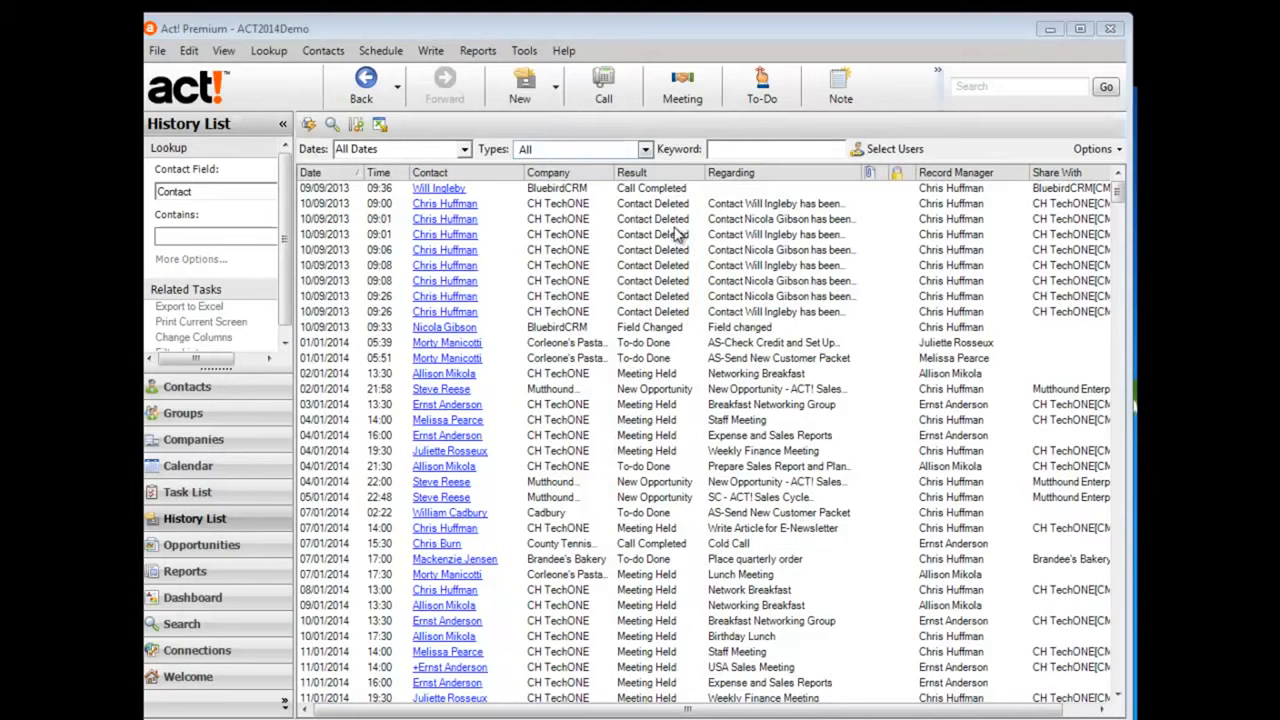
Open the history list's column customisation to view the available fields, and close it without changes.
right_click(627, 297)
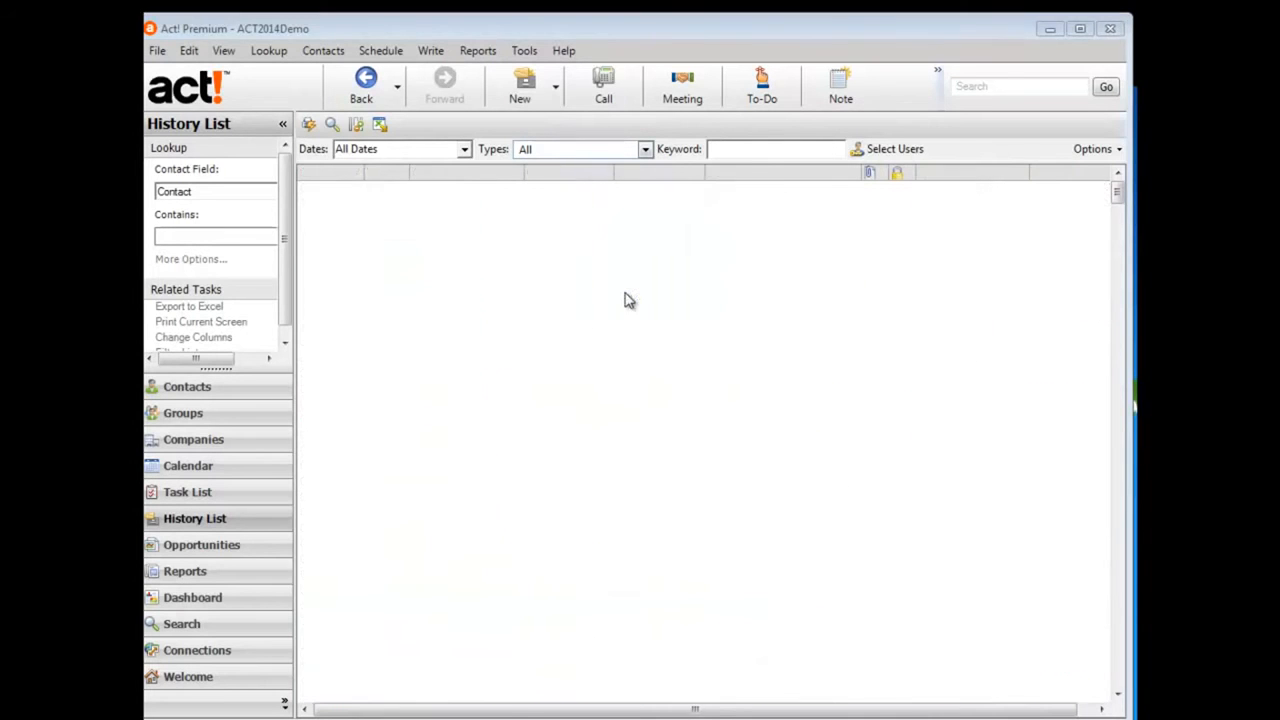
click(667, 433)
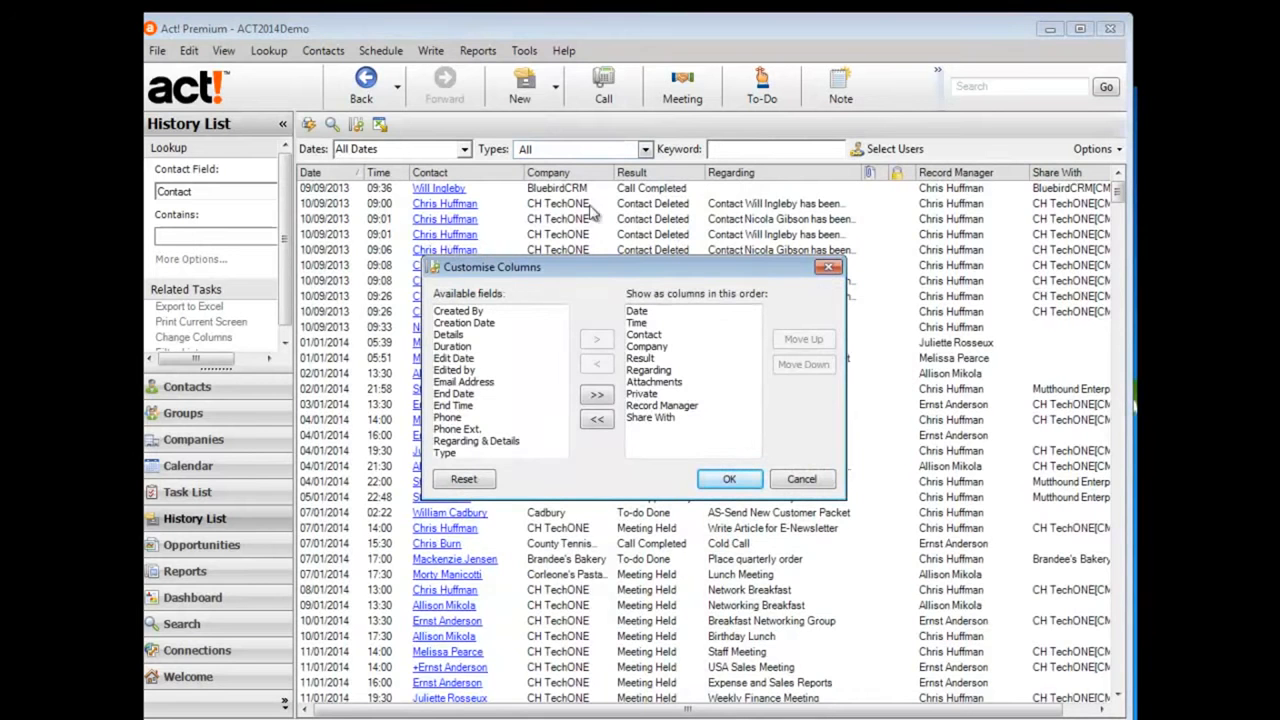
click(830, 268)
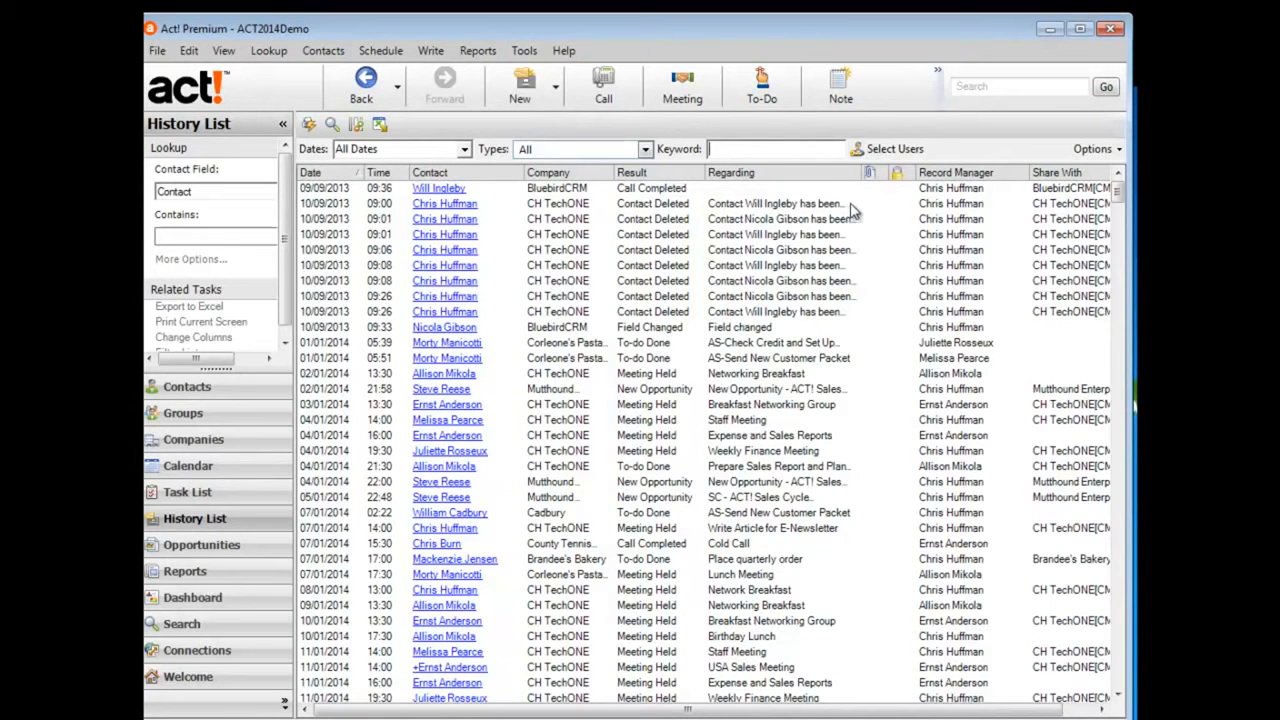
Examine the history list's date filter choices, including the custom date range selection, and cancel without setting a range.
click(464, 148)
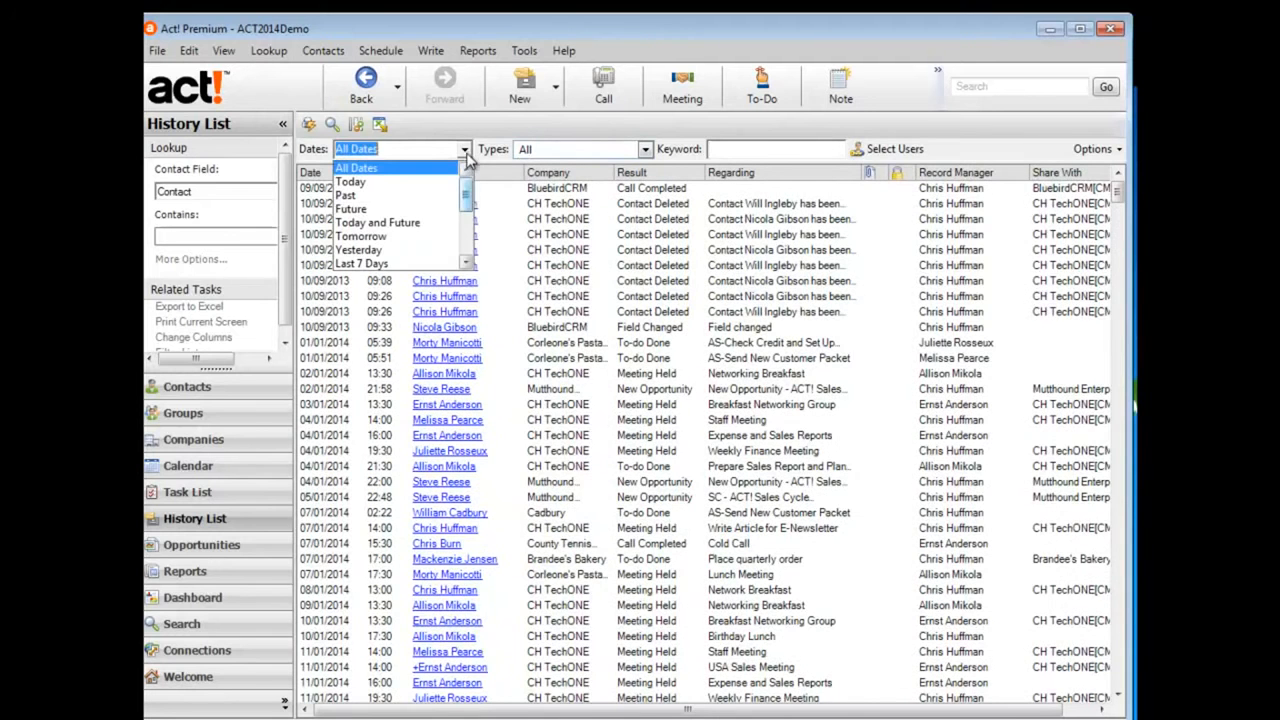
drag(466, 199, 466, 245)
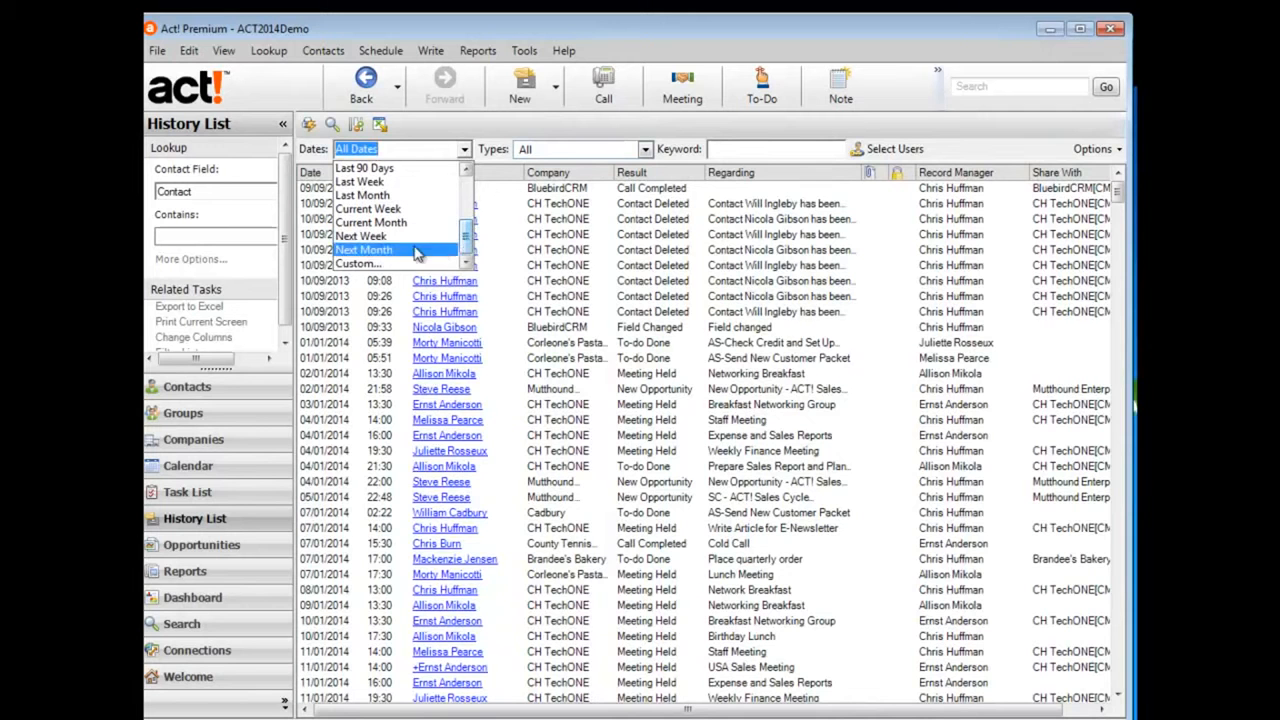
click(349, 268)
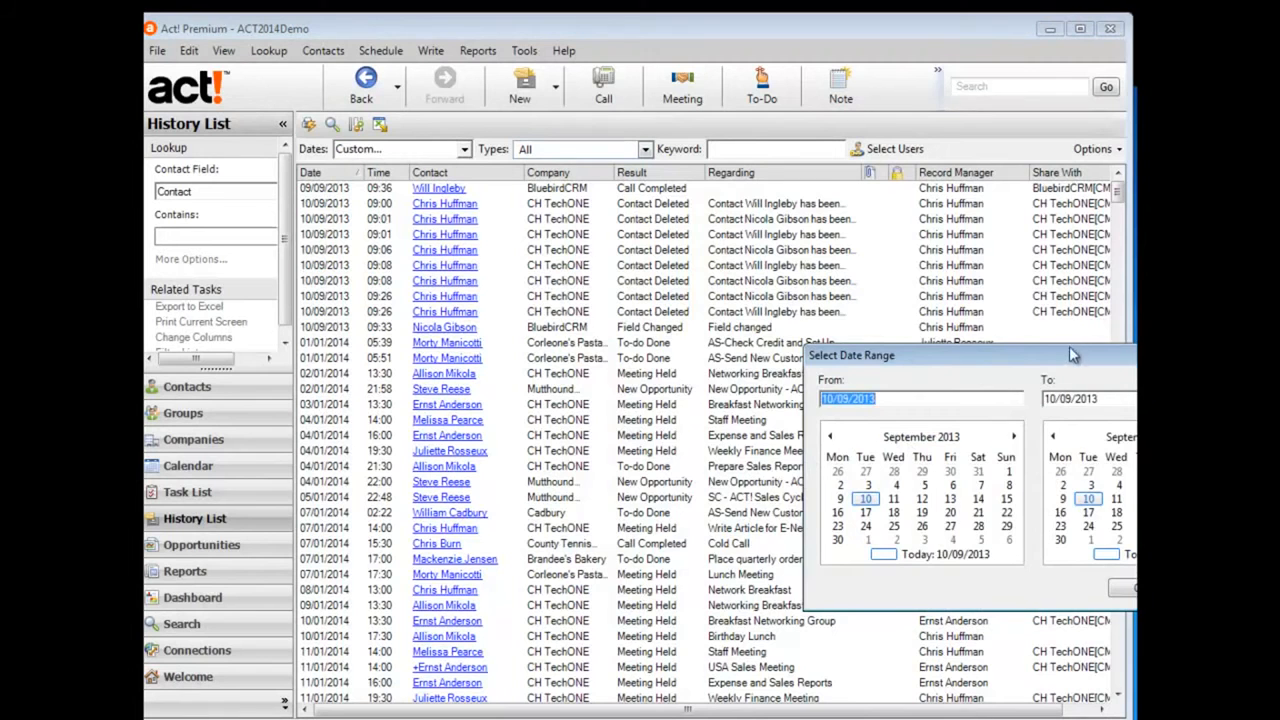
drag(1075, 355, 867, 314)
click(995, 560)
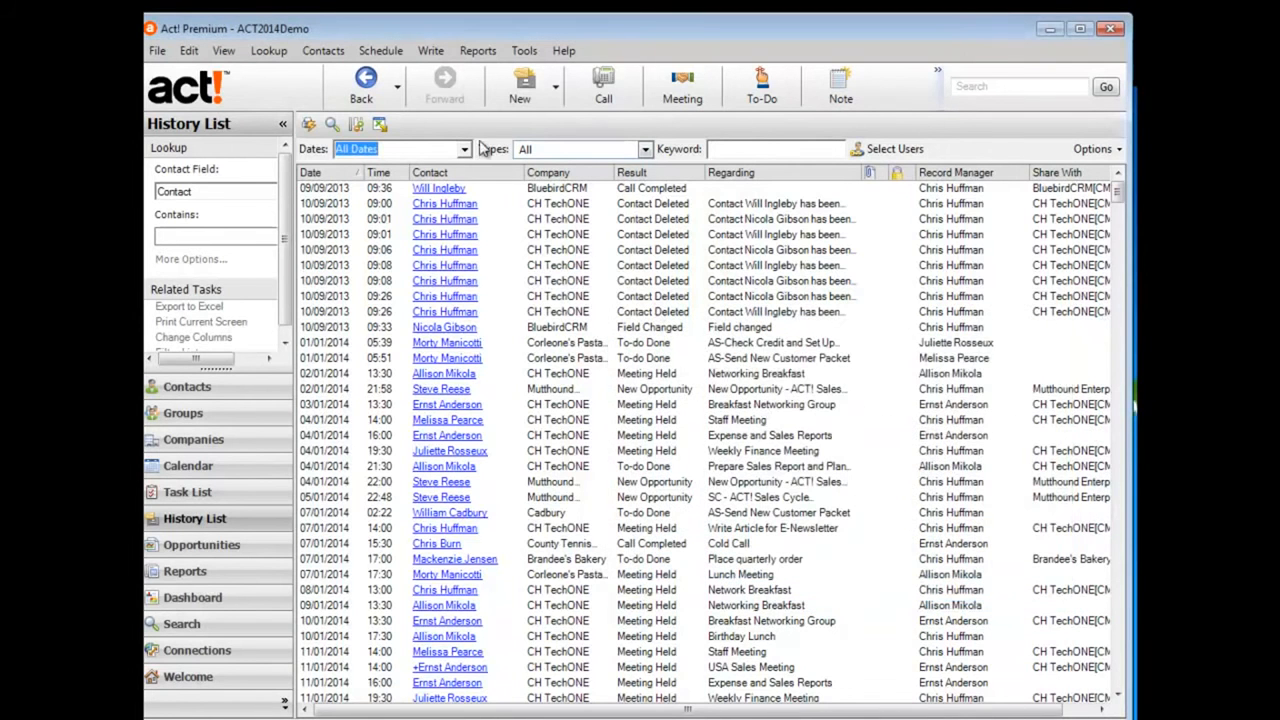
Examine the history type categories: Activity Histories, Attached Files, E-mail & Correspondence, Opportunity Histories and System Changes.
click(646, 150)
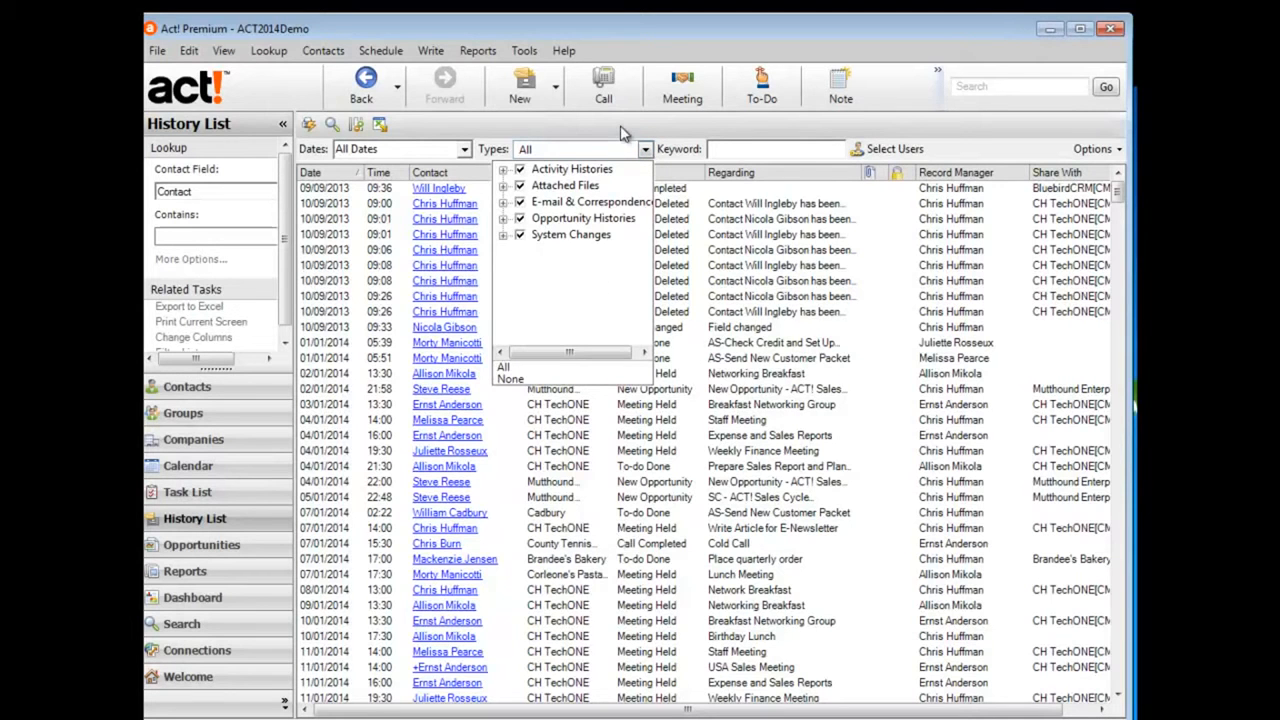
click(503, 171)
click(503, 171)
click(503, 187)
click(503, 187)
click(503, 203)
click(503, 203)
click(503, 219)
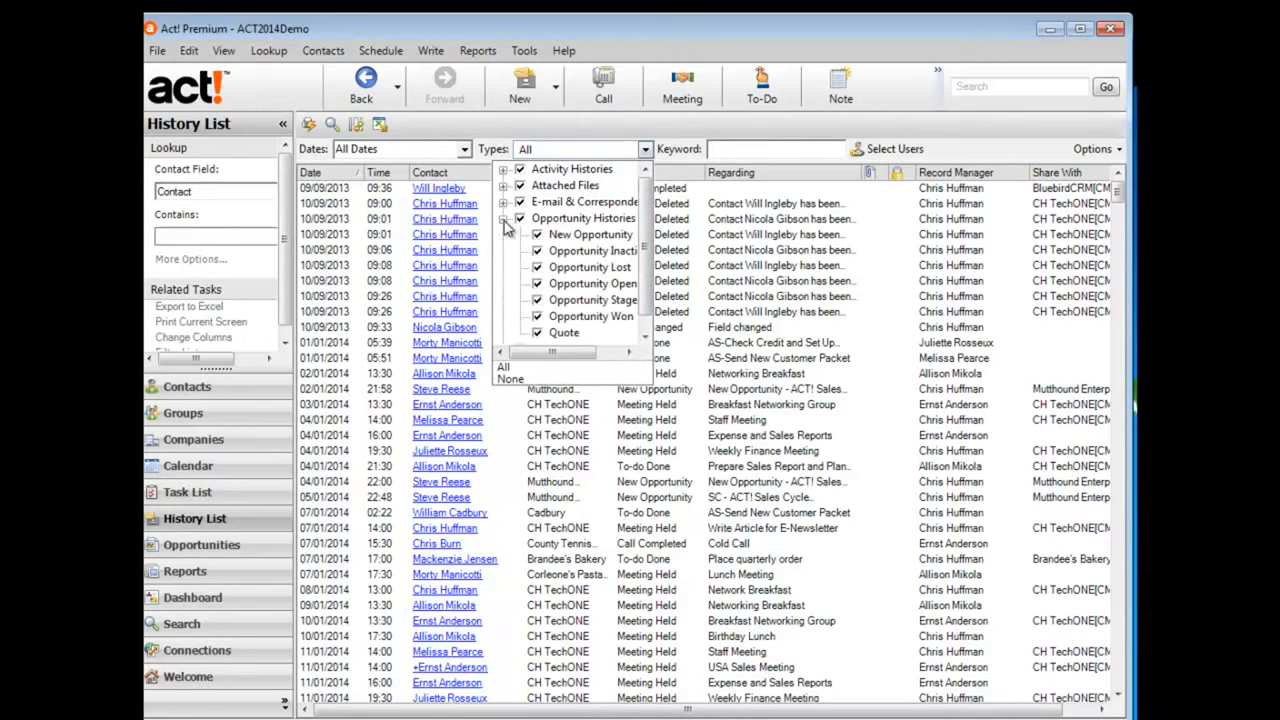
click(503, 219)
click(503, 235)
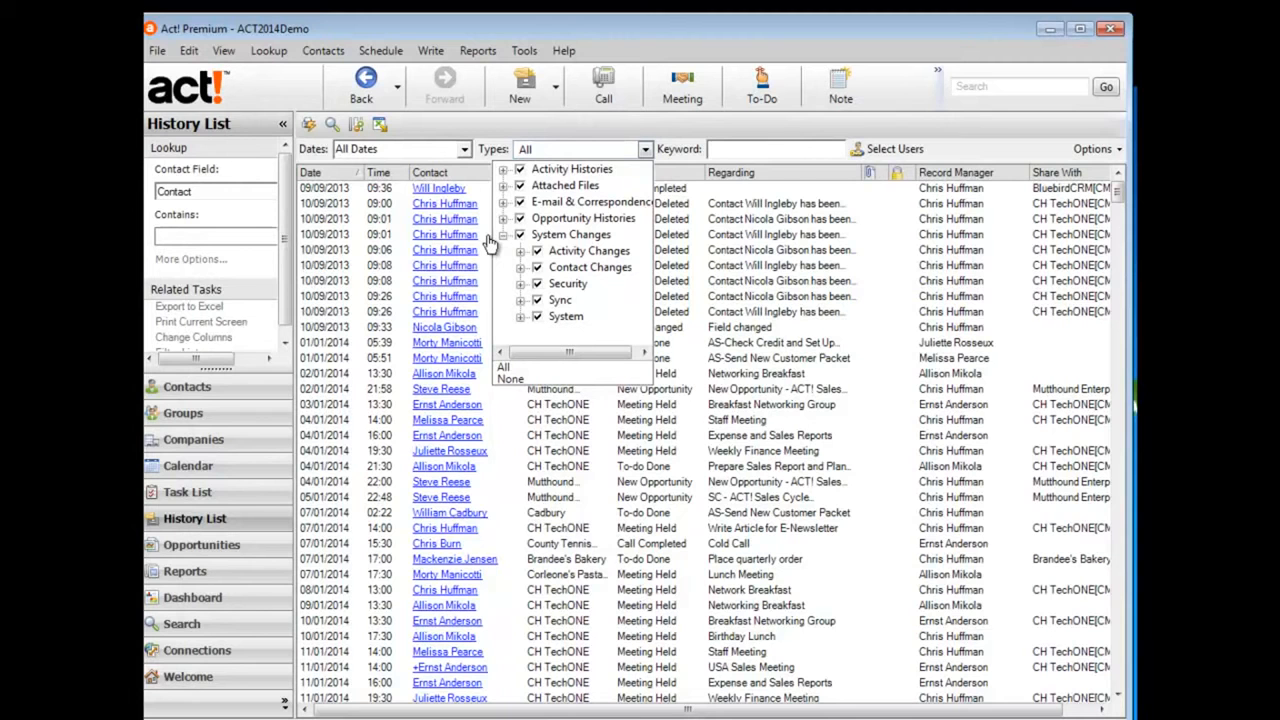
click(496, 128)
Clear all history types and filter the list to only Call Completed and Meeting Held.
click(645, 150)
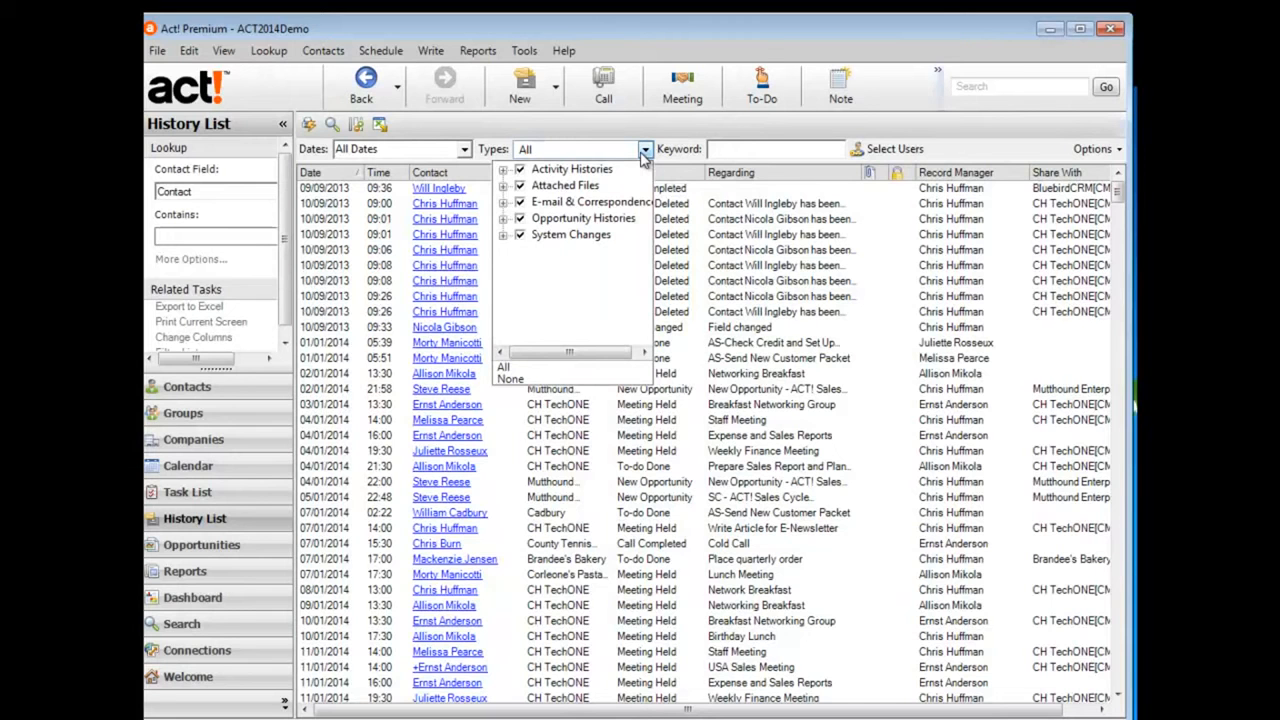
click(540, 380)
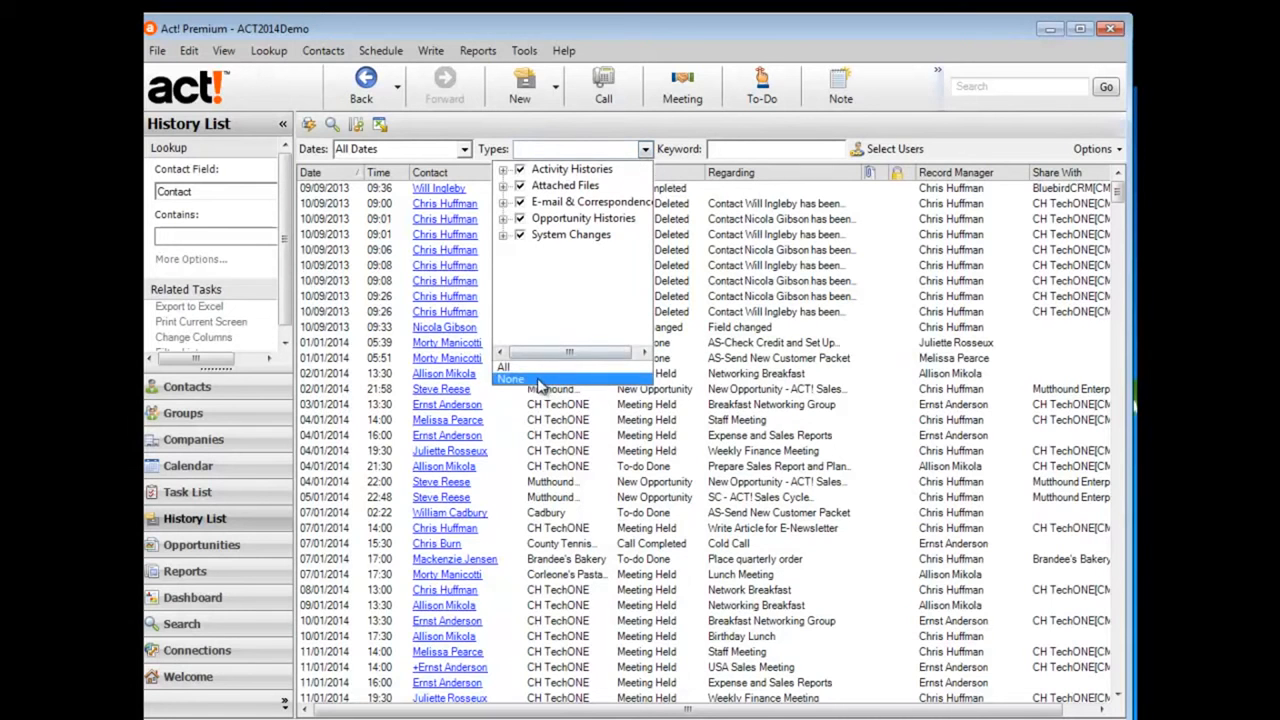
click(503, 170)
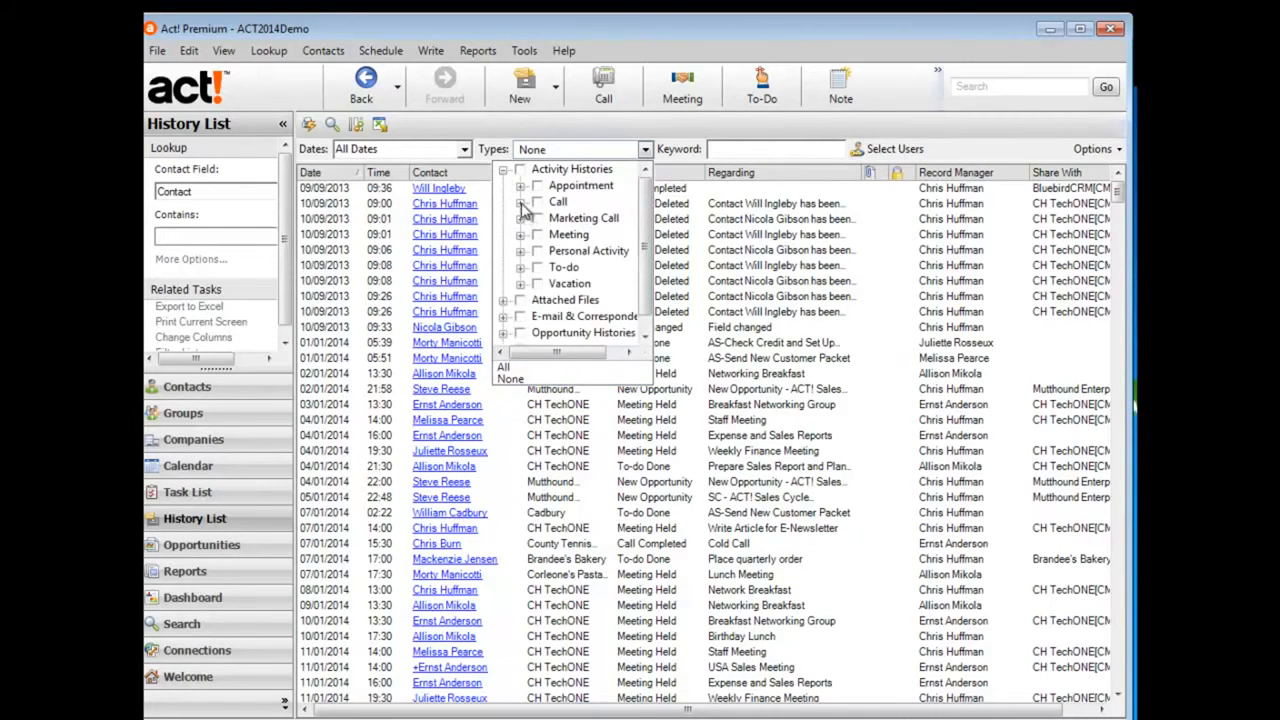
click(520, 203)
click(555, 234)
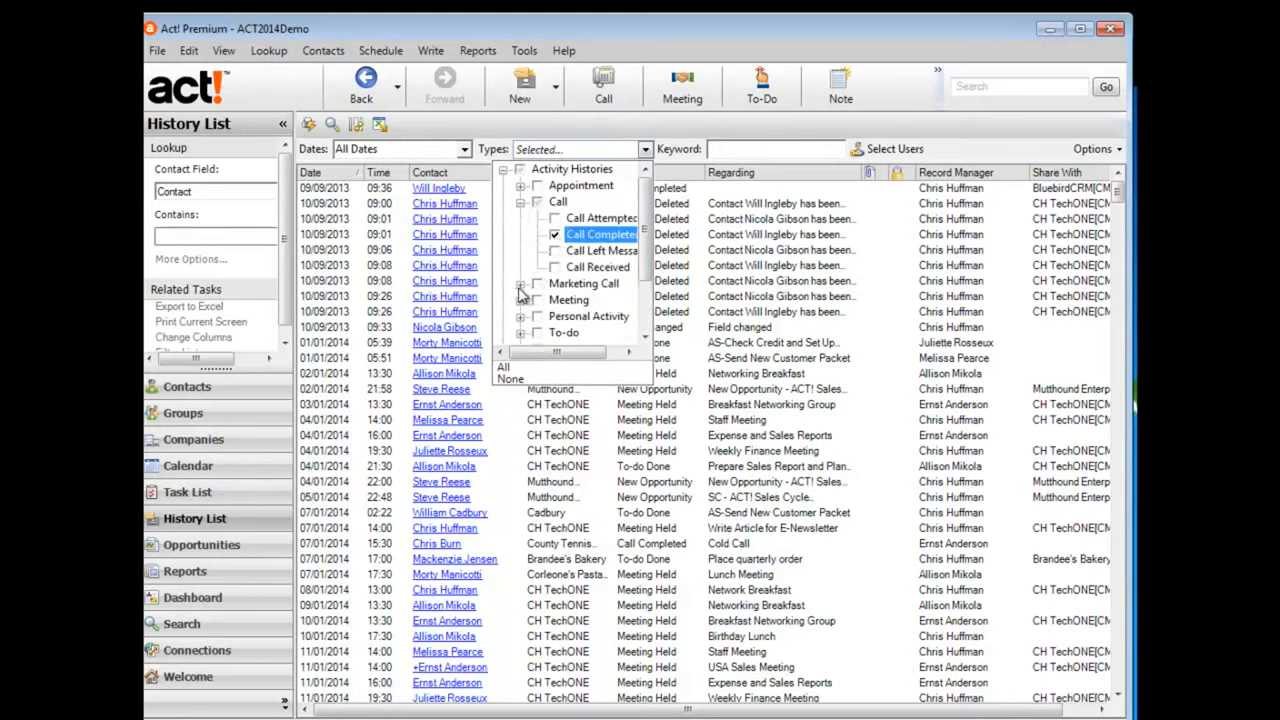
click(520, 300)
click(554, 317)
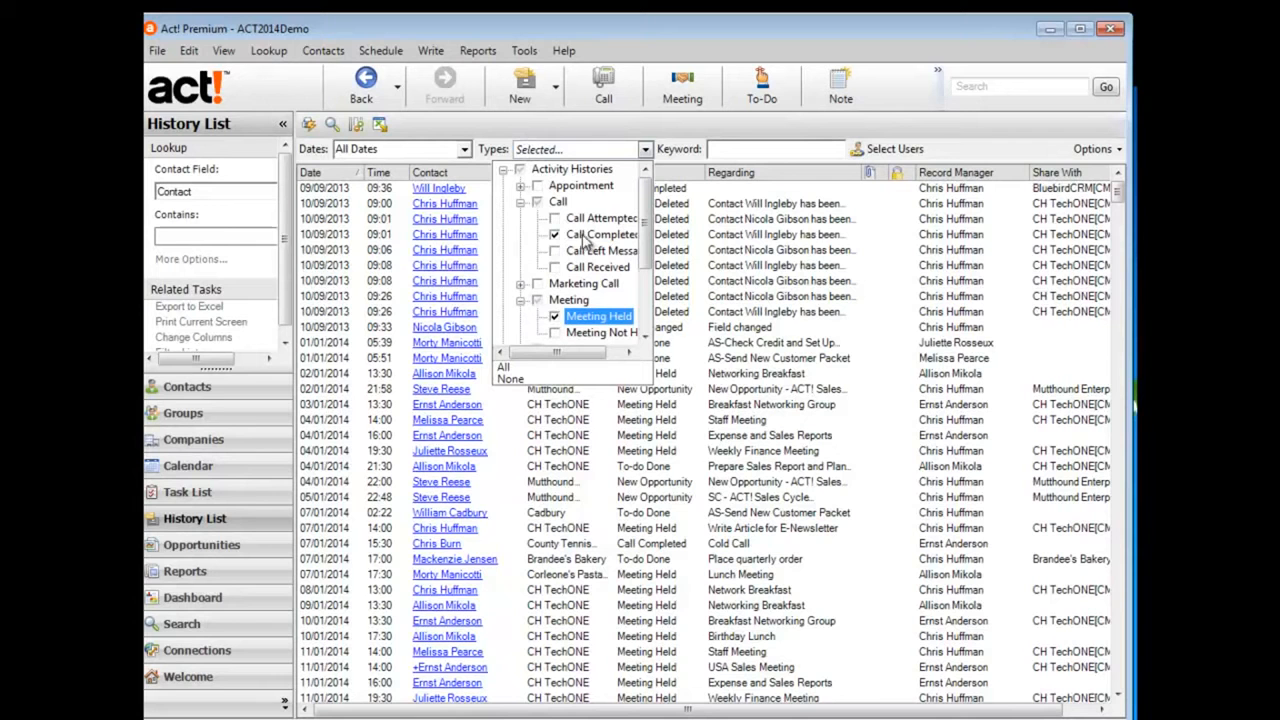
click(564, 147)
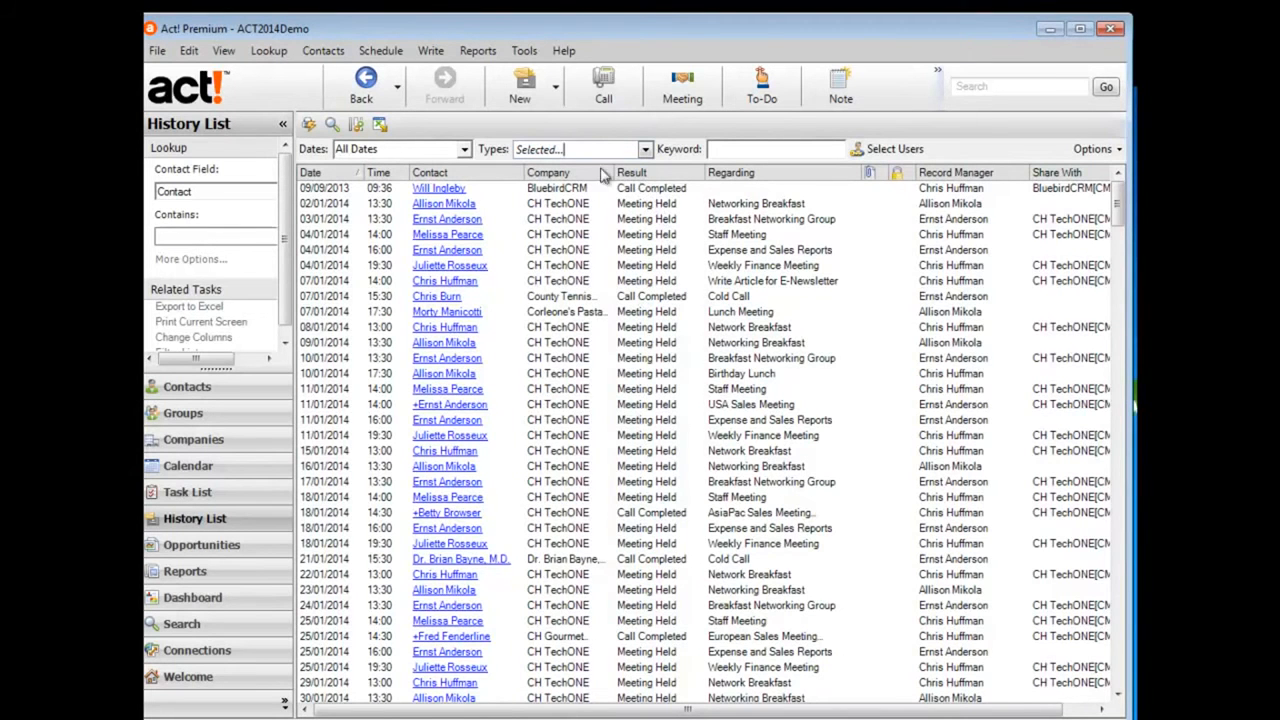
Sort the history list by Result in descending order and restrict it to the first and third listed users.
click(656, 176)
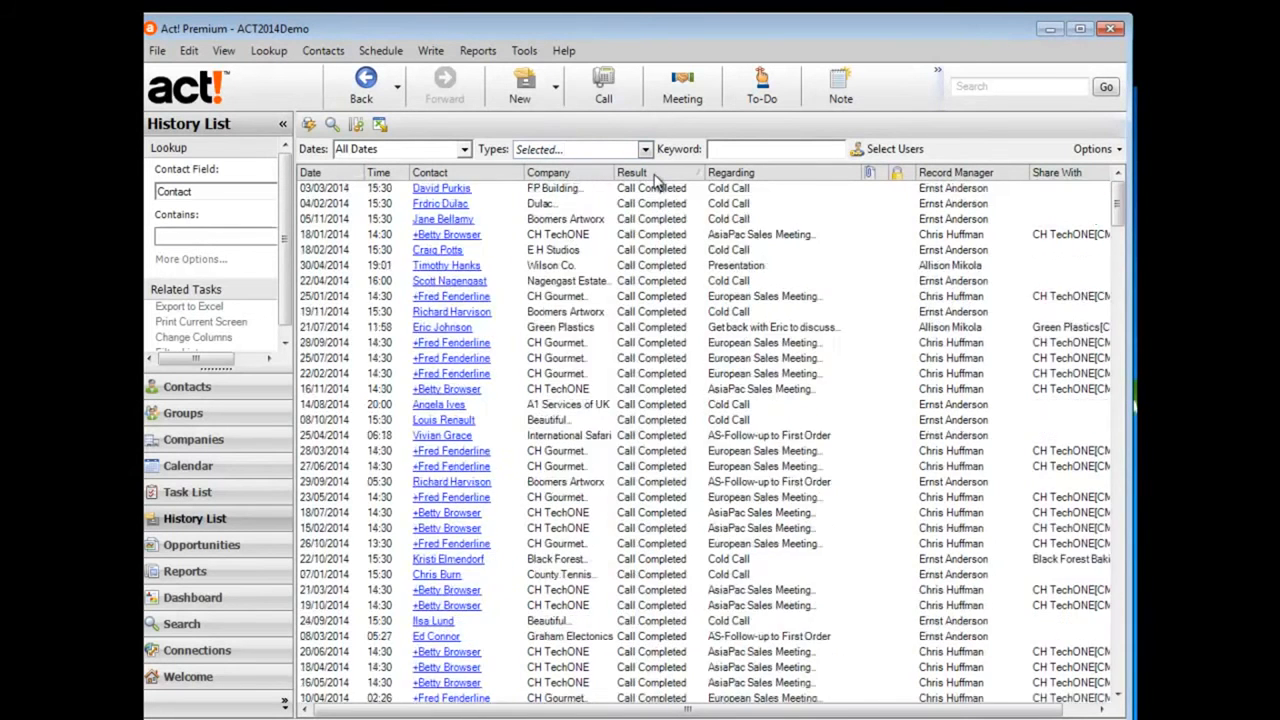
click(656, 178)
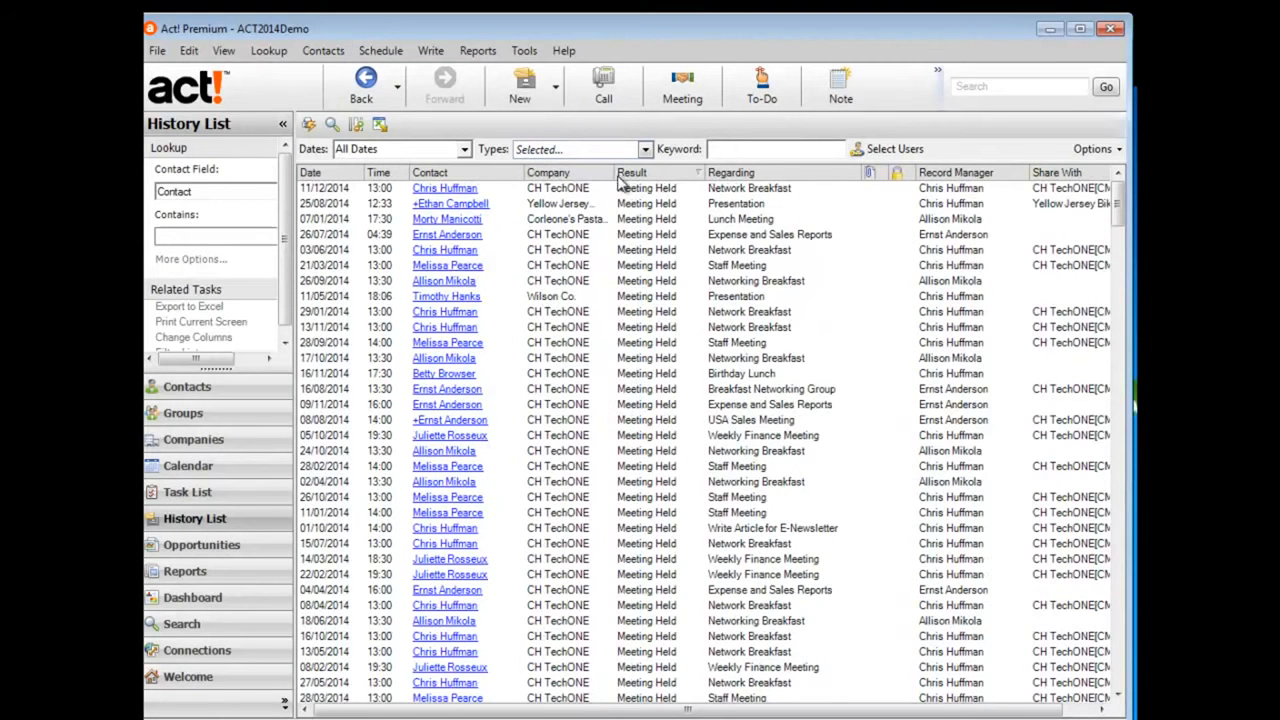
click(888, 149)
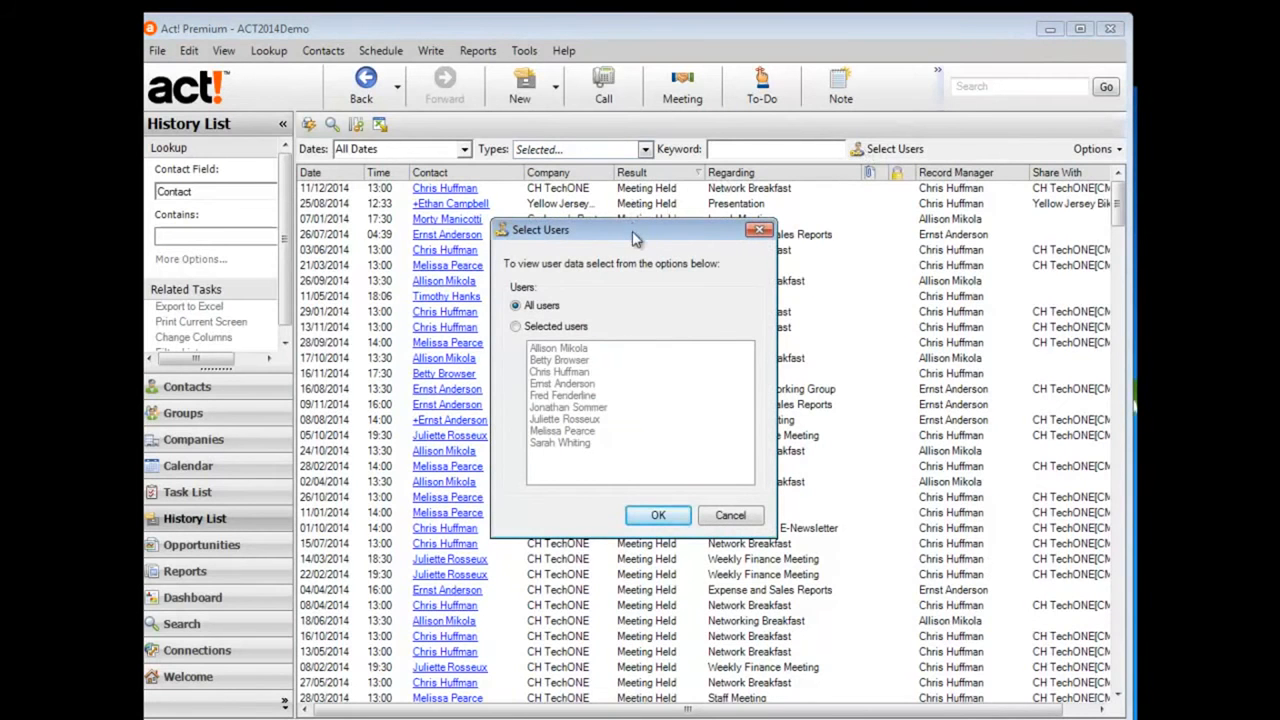
click(553, 327)
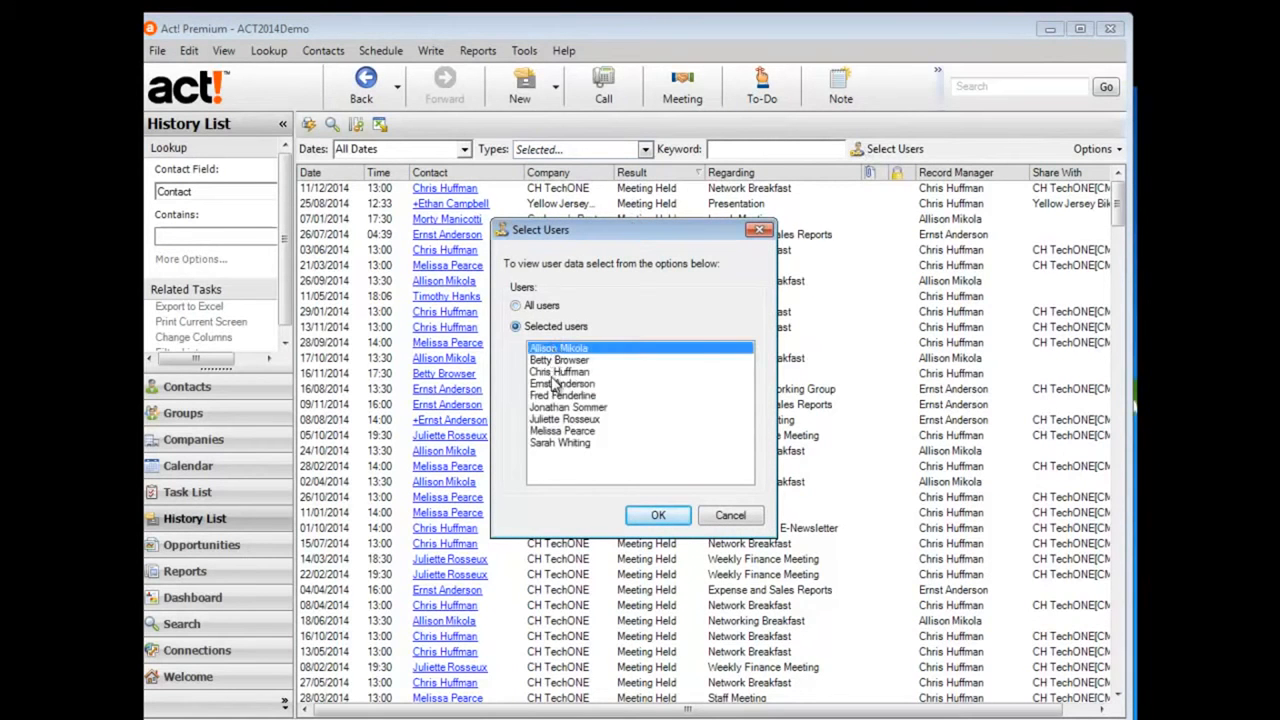
ctrl+click(558, 372)
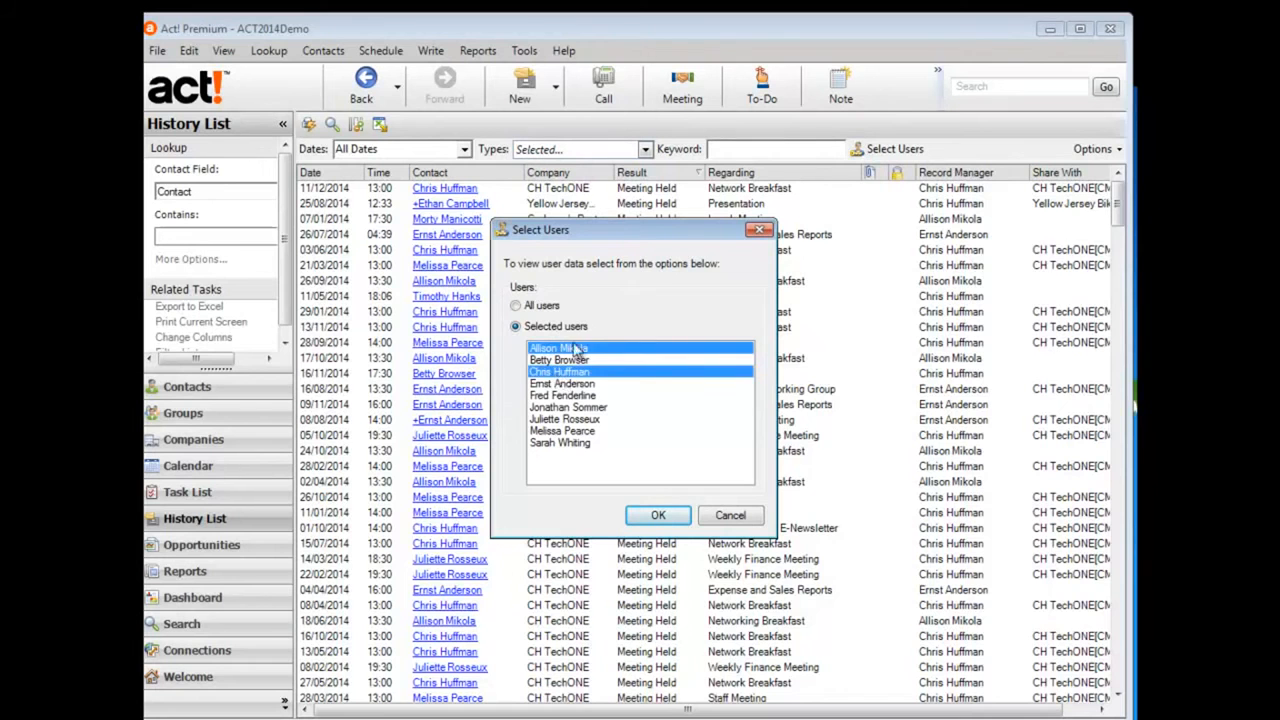
click(662, 516)
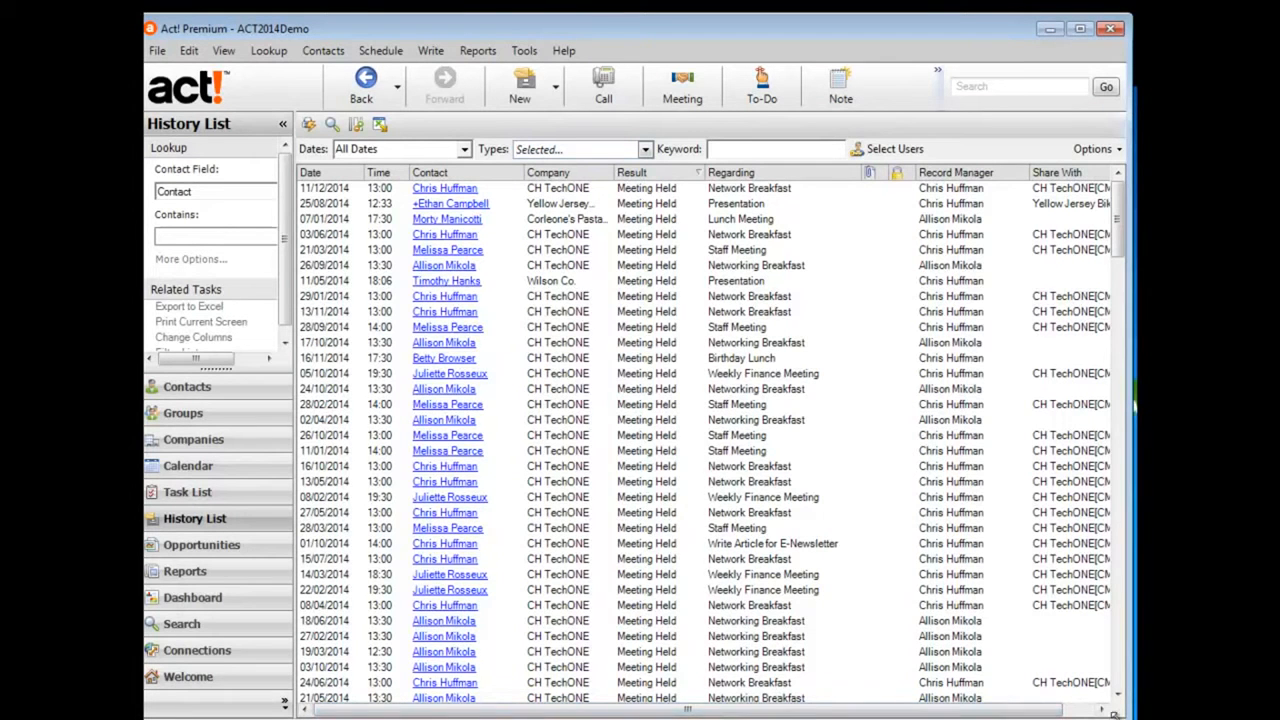
Search the history list for the keyword "lunch", and clear the keyword again.
drag(1113, 716, 1119, 718)
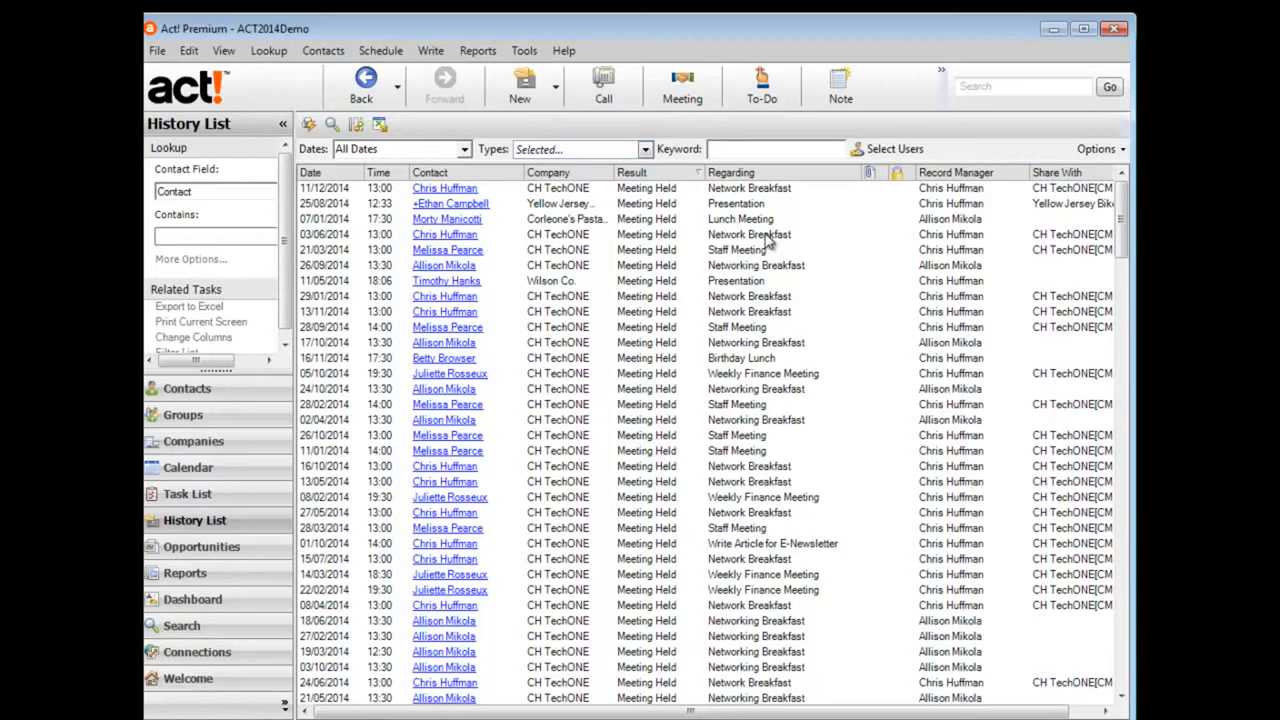
text(lunch)
key(Return)
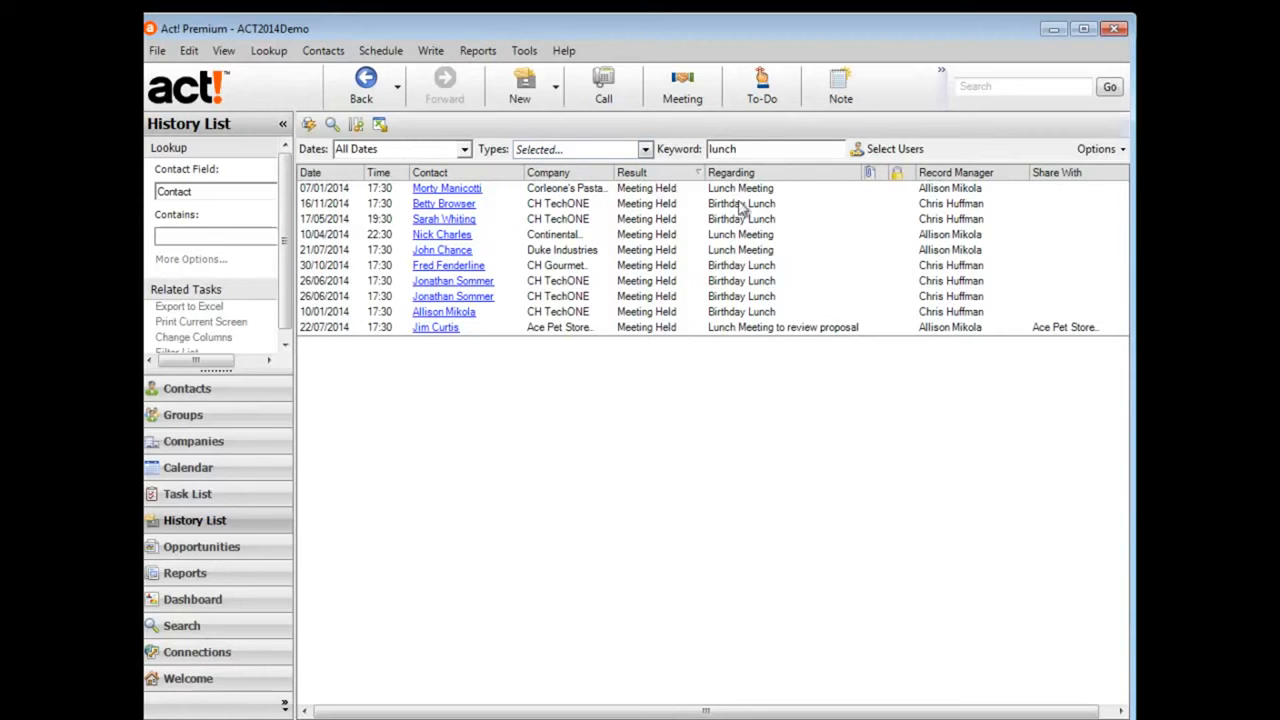
key(BackSpace)
key(BackSpace)
key(BackSpace)
key(BackSpace)
key(BackSpace)
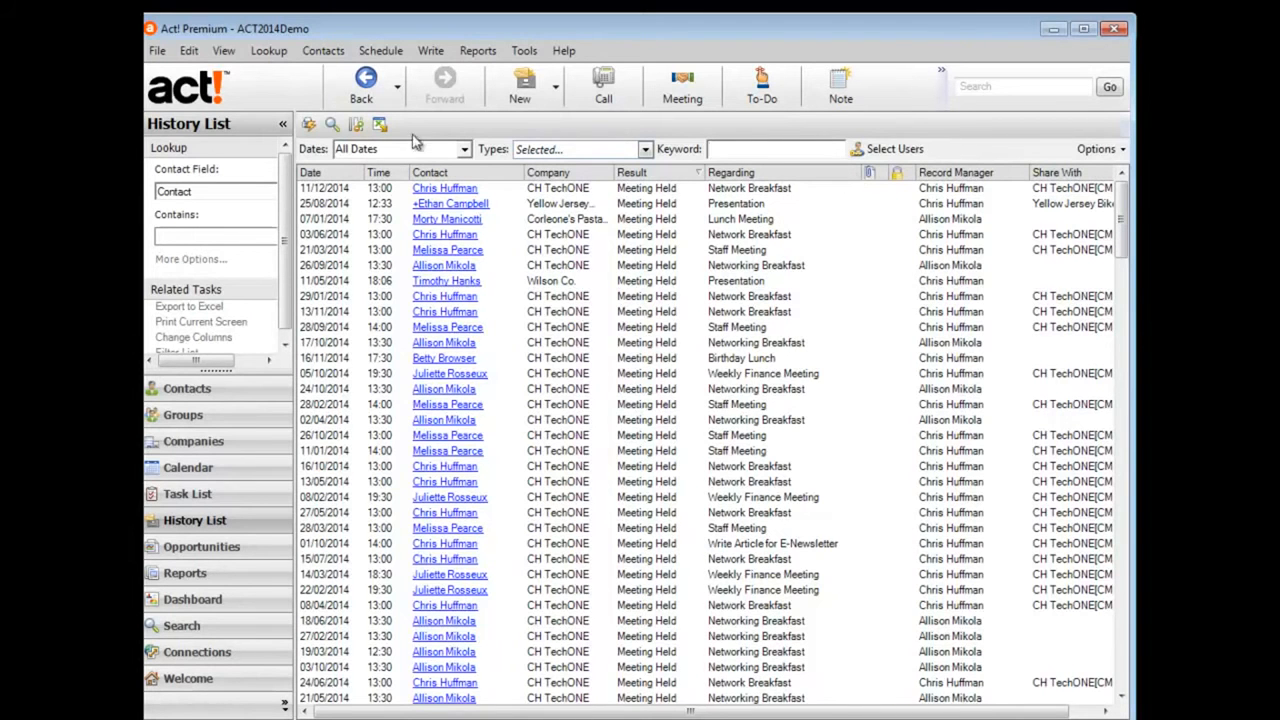
Export the filtered history list to Excel and create a PivotTable from the data on a new worksheet.
click(381, 124)
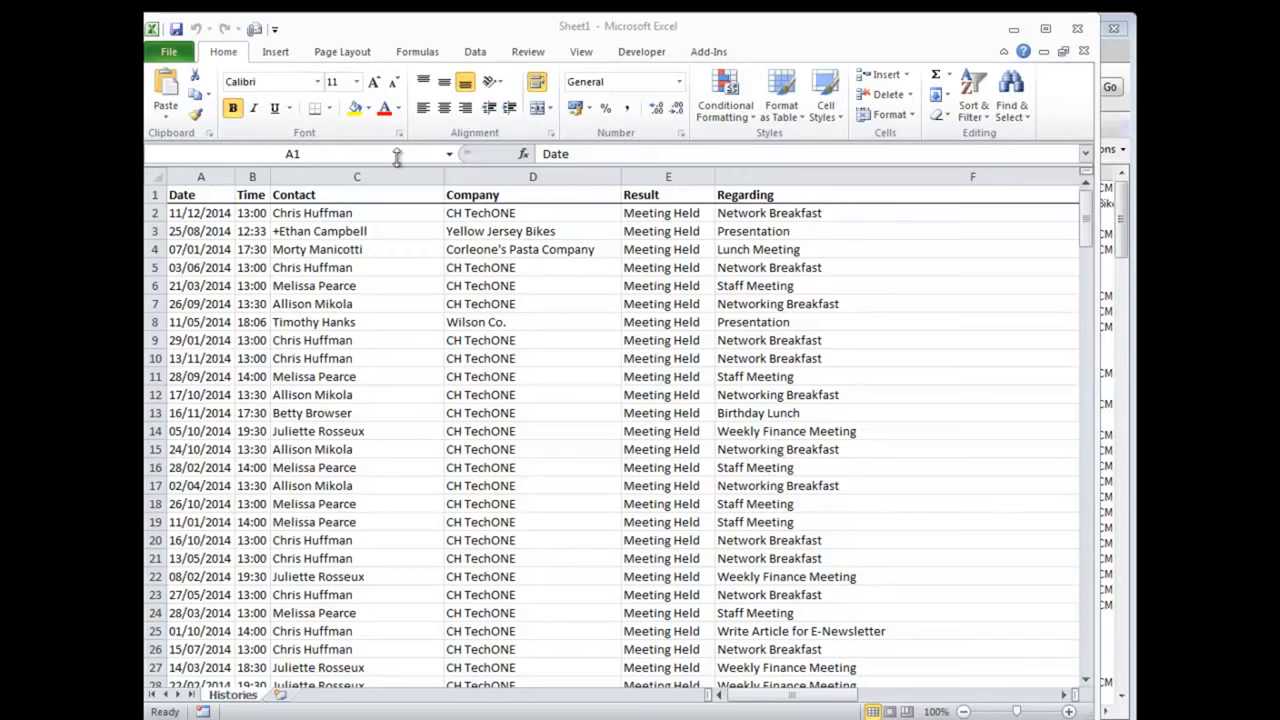
click(275, 52)
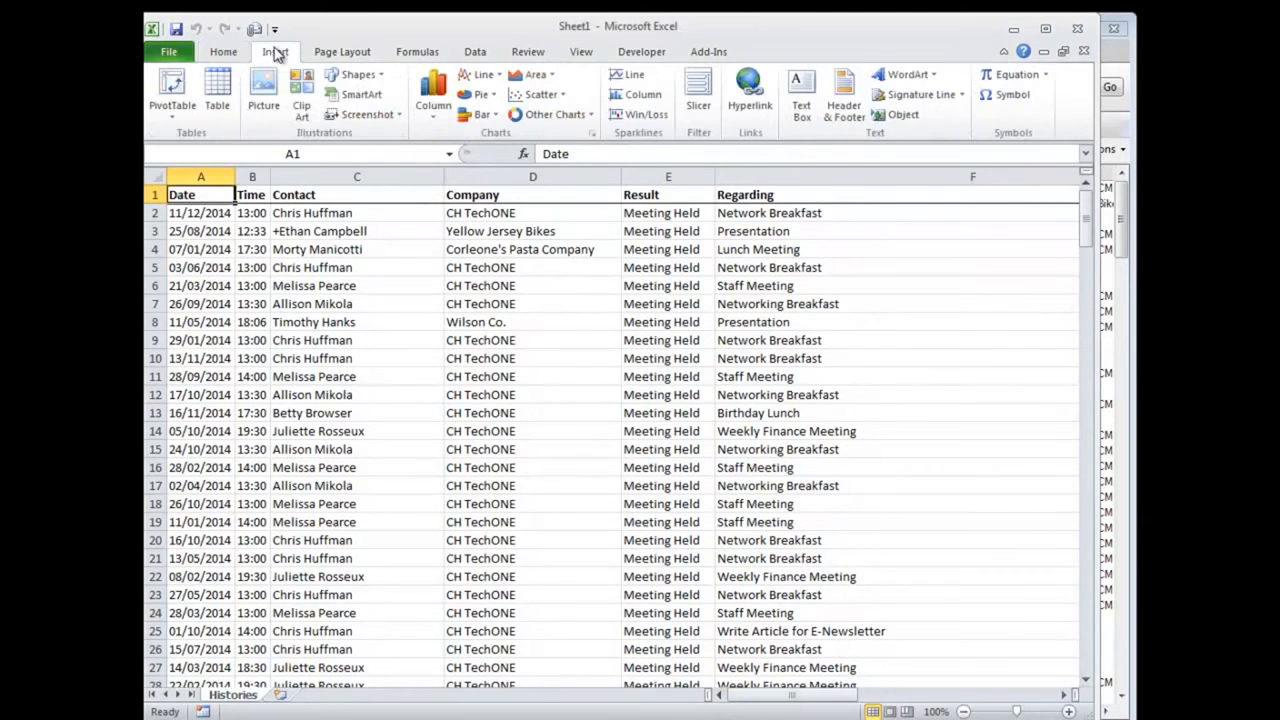
click(172, 88)
click(518, 421)
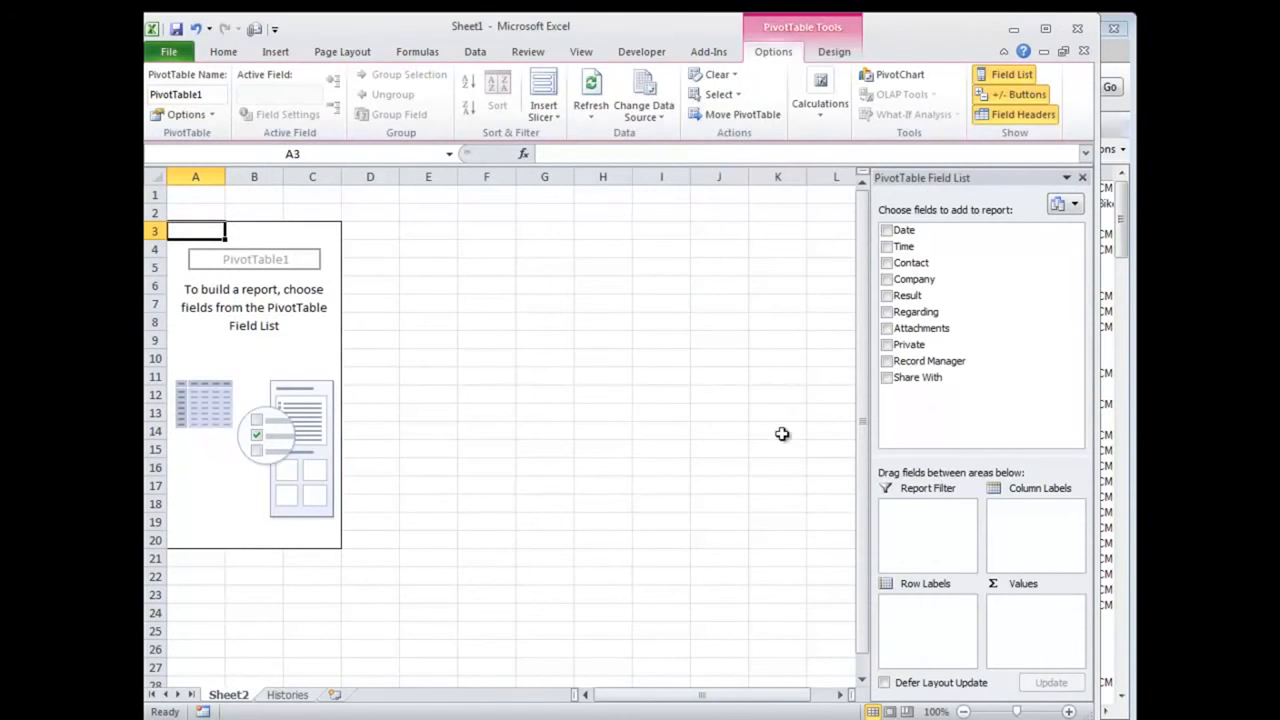
Add the Record Manager field to the PivotTable as a report filter and as a count value.
click(886, 362)
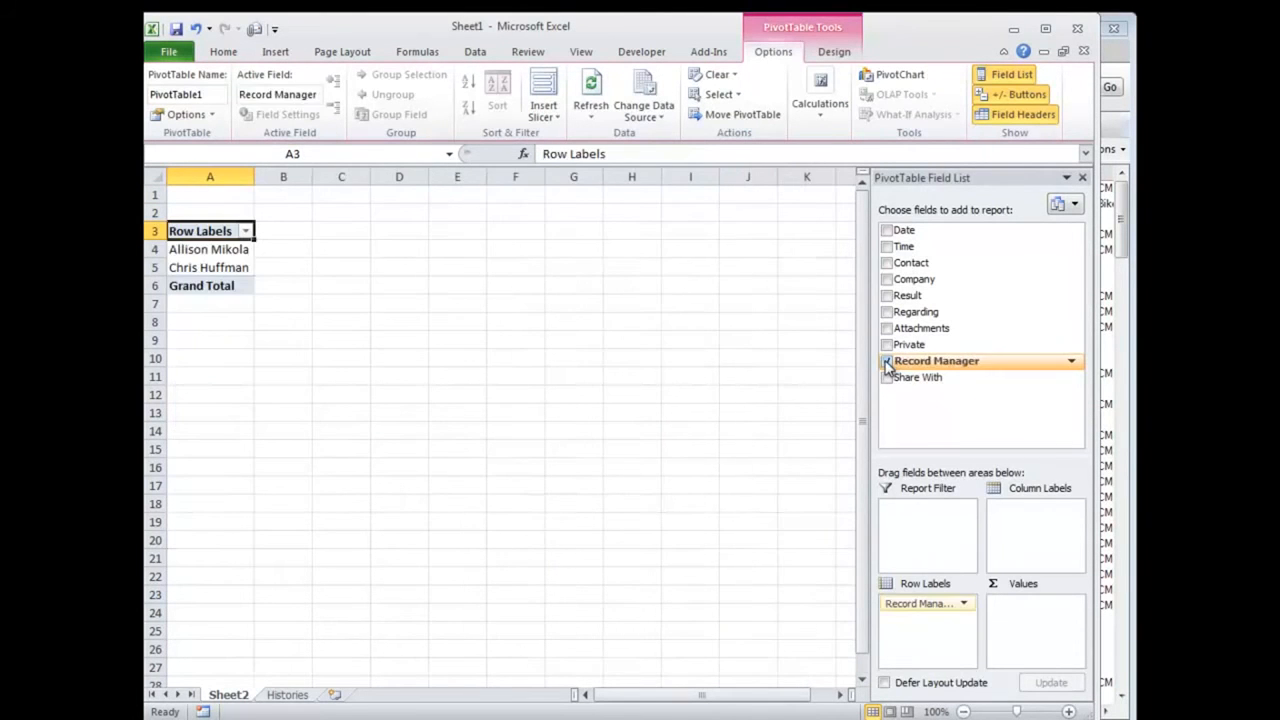
click(1071, 361)
click(958, 362)
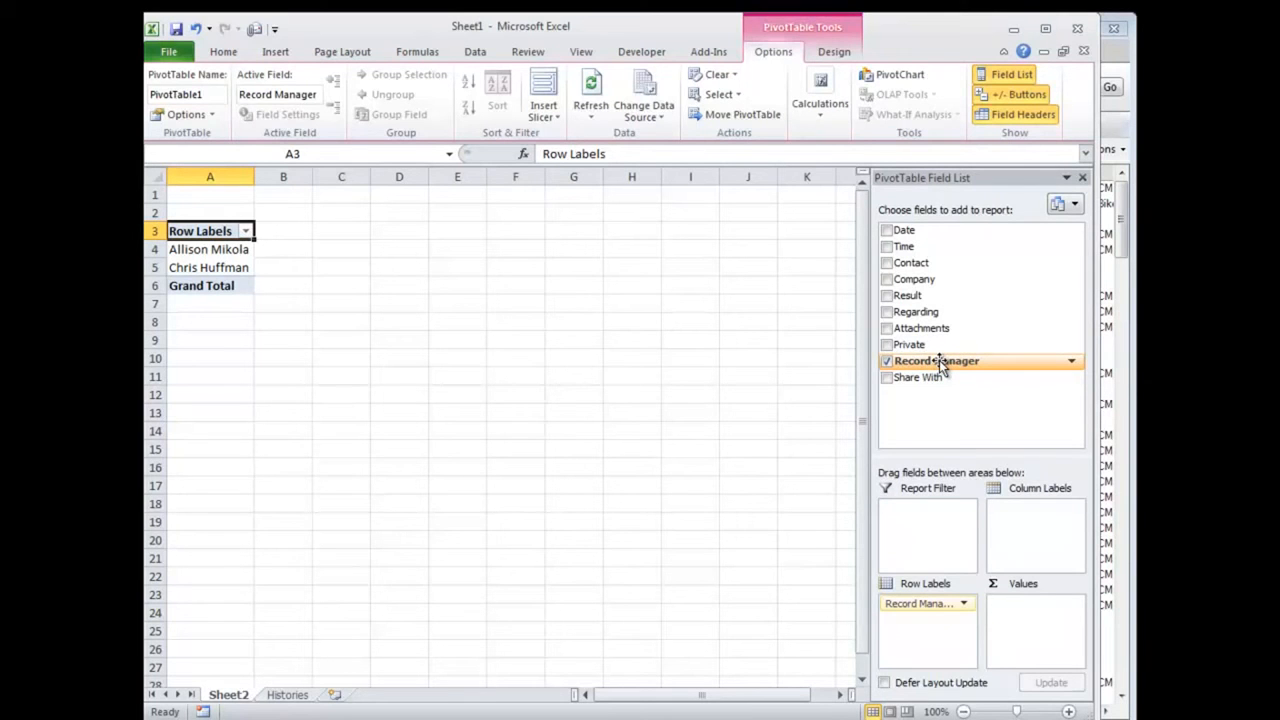
right_click(939, 360)
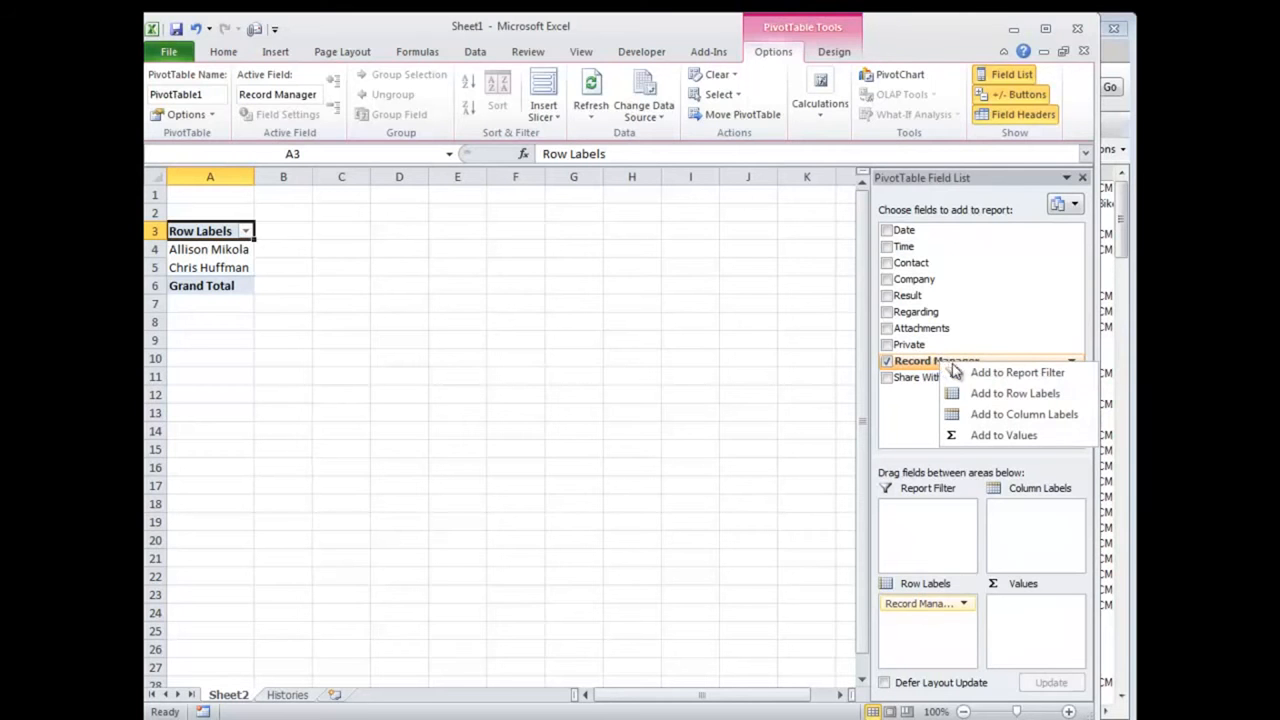
click(974, 372)
Insert a 3-D clustered column chart from the PivotTable and assign Record Manager to its axis categories.
click(275, 51)
click(432, 92)
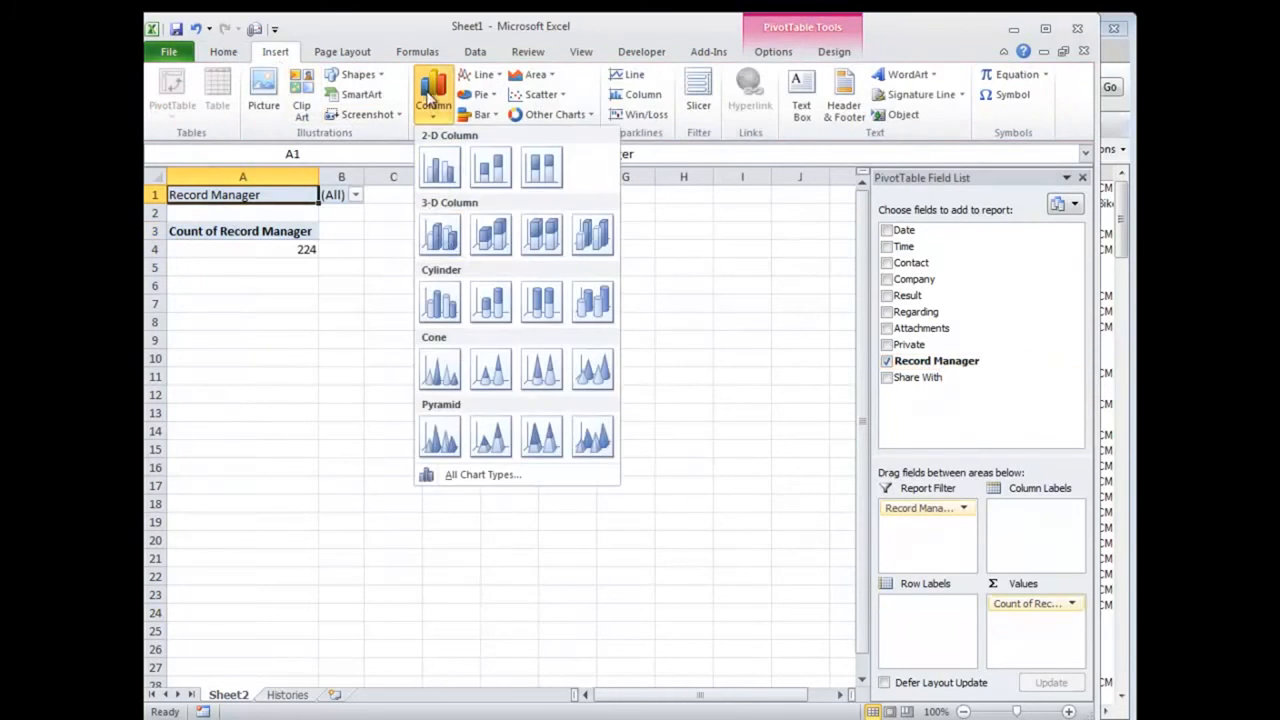
click(440, 235)
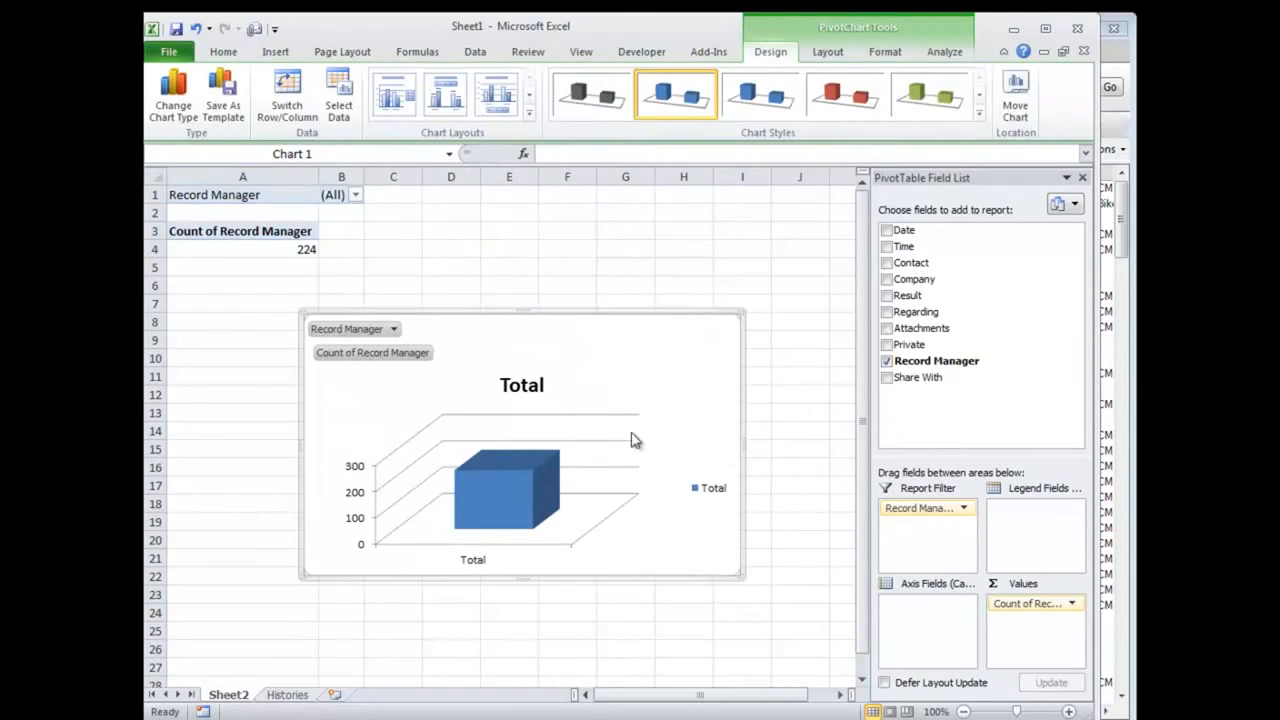
right_click(918, 365)
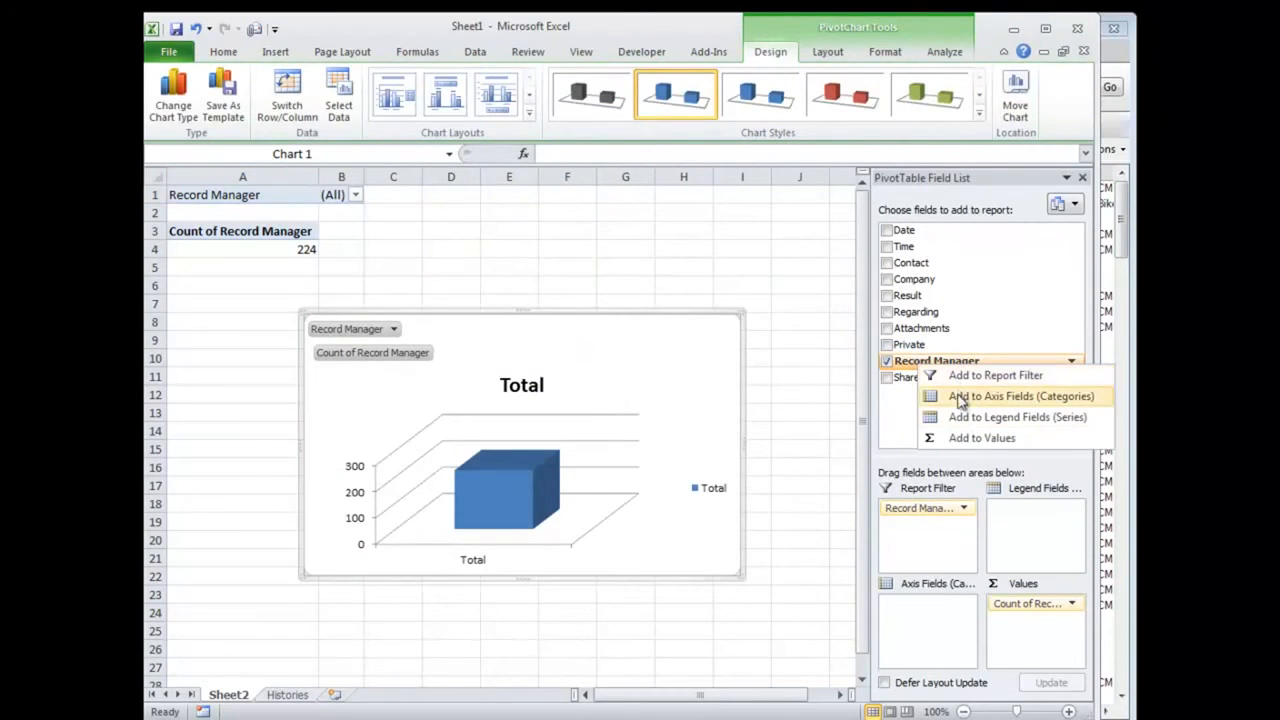
click(1020, 396)
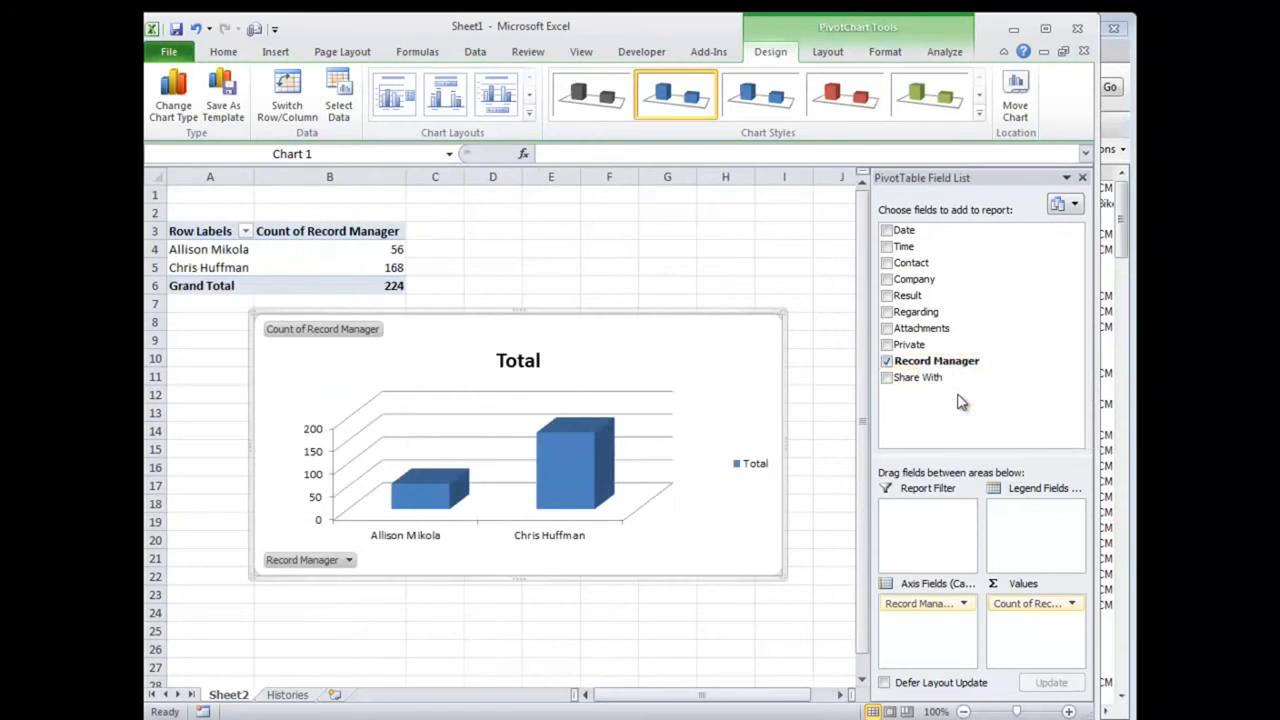
Add the Result field to the PivotChart's axis categories and enlarge the chart up to about row 3.
click(886, 296)
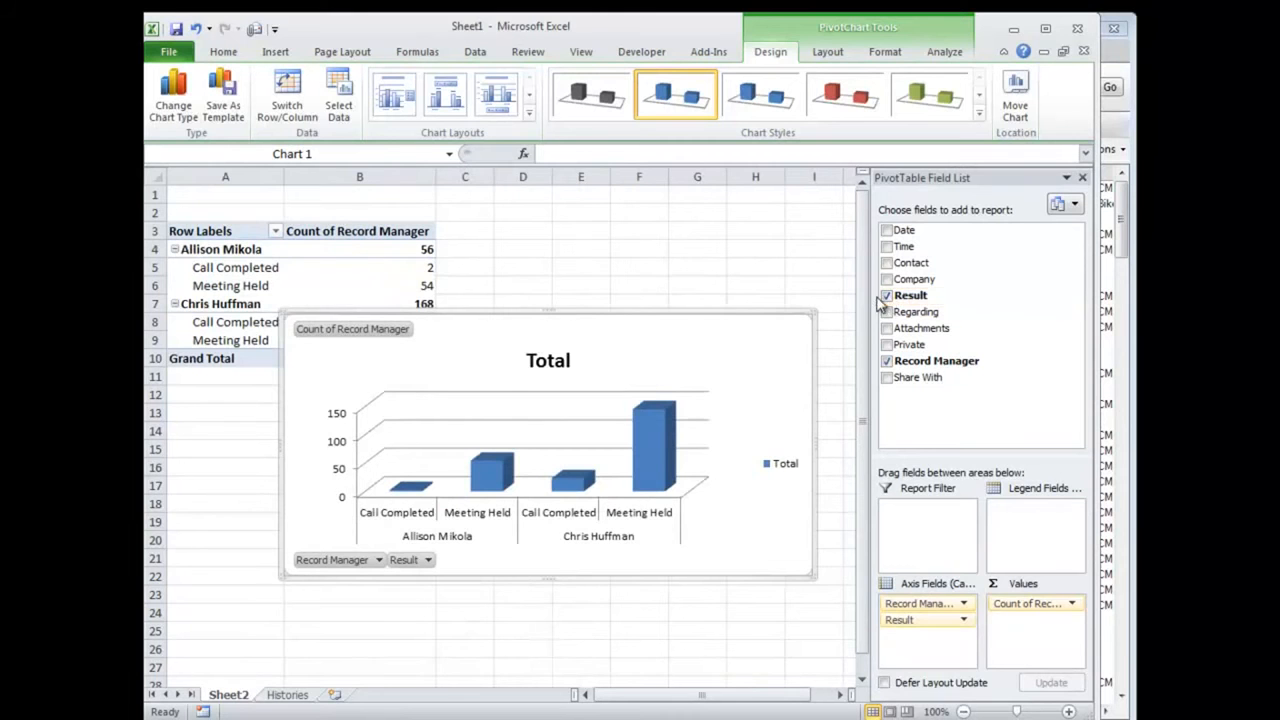
drag(275, 293, 224, 216)
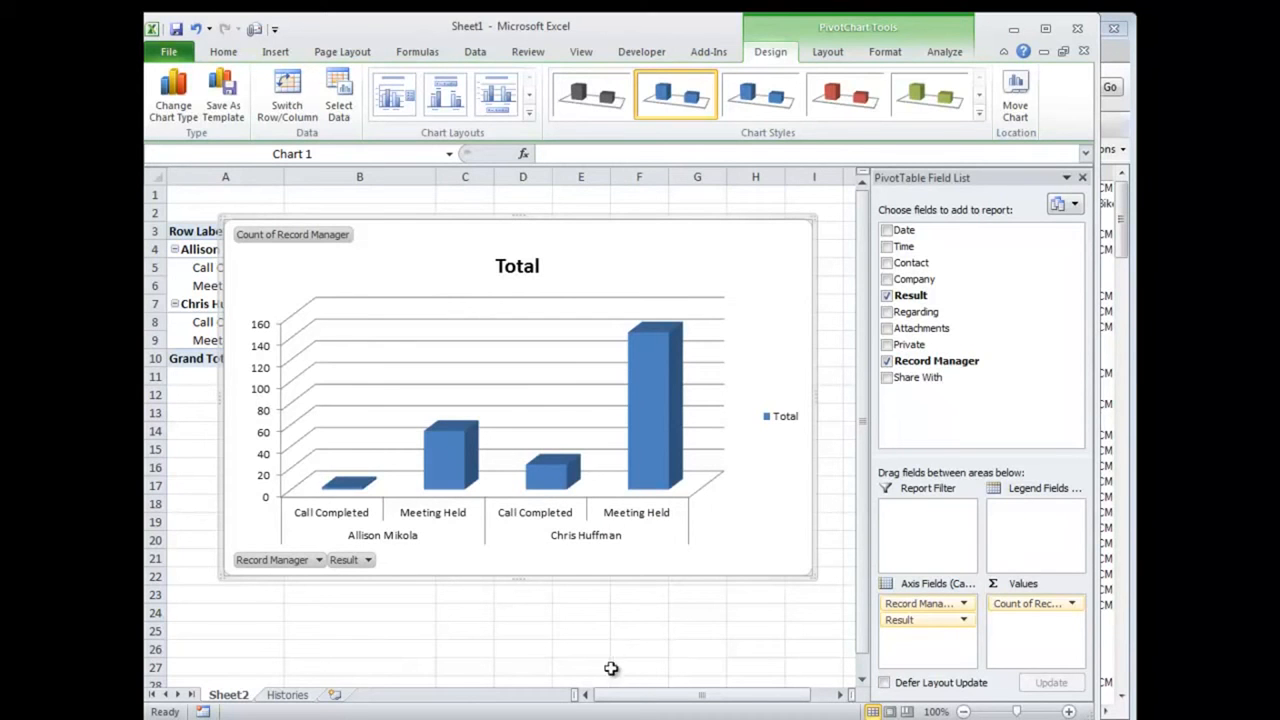
Switch to Act! and filter the history list to the New Opportunity type only, deselecting all activity histories.
key(alt+Tab)
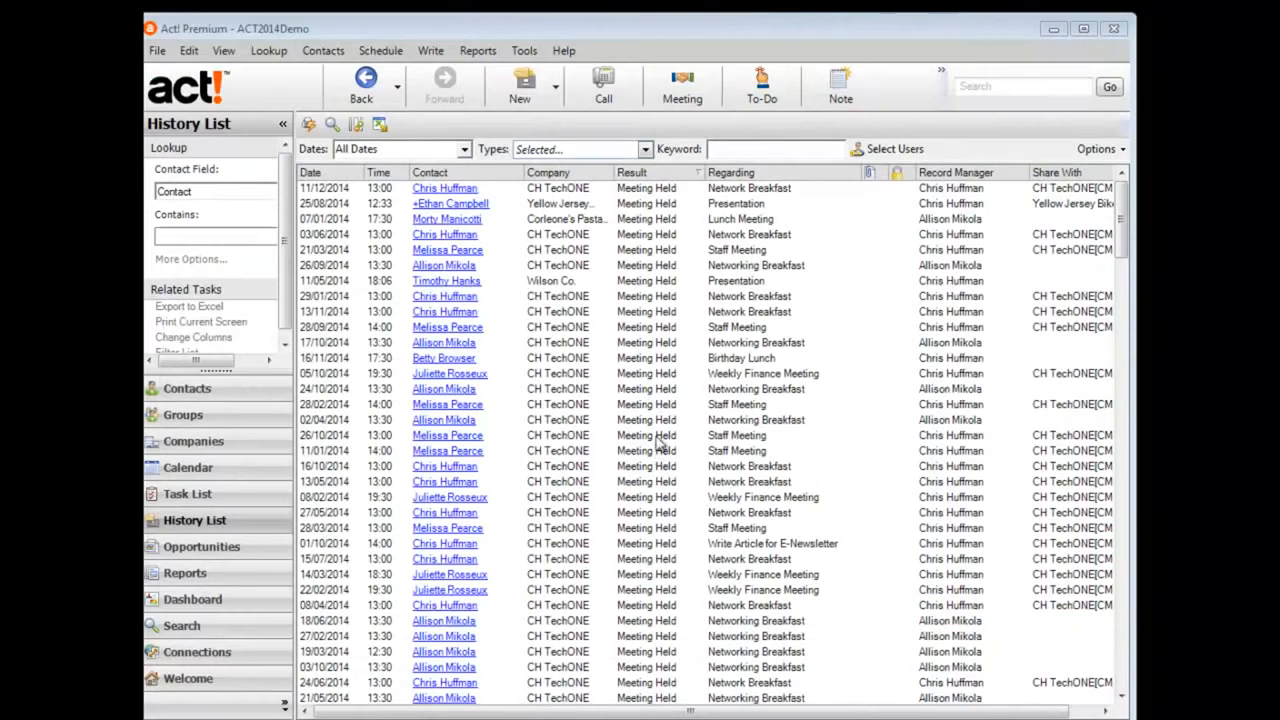
click(645, 149)
click(645, 149)
click(645, 149)
click(519, 170)
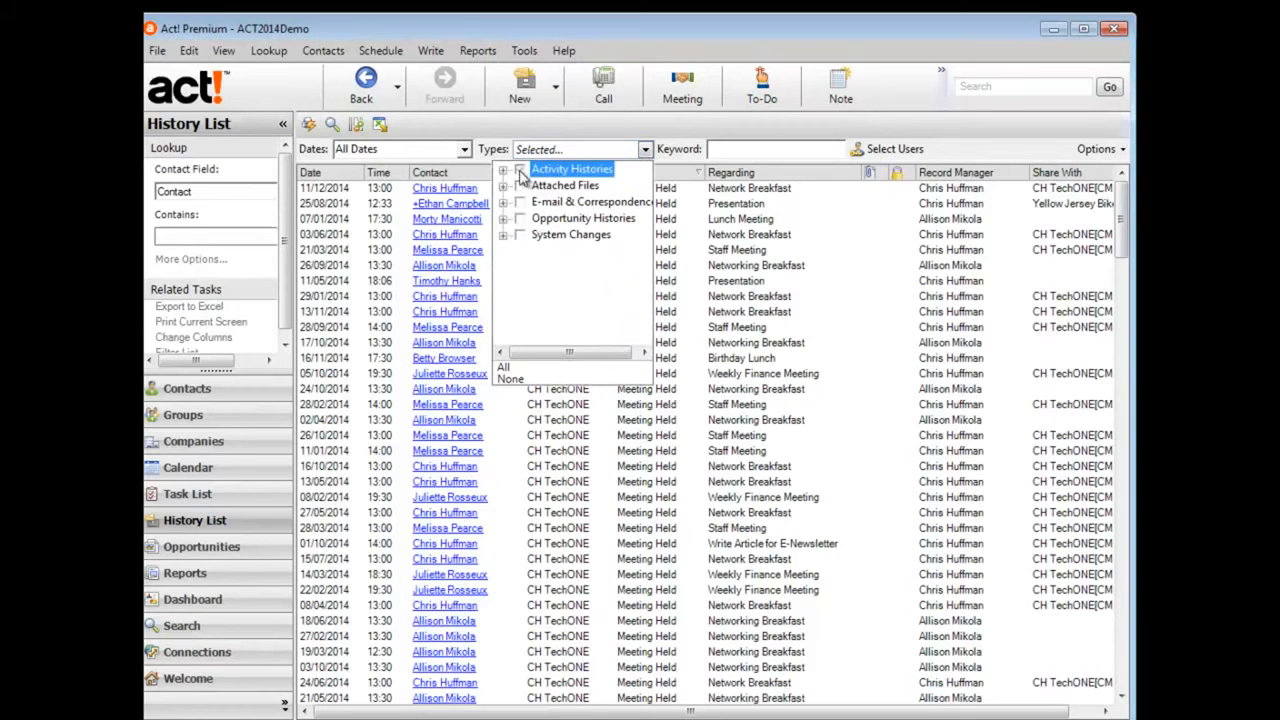
click(503, 218)
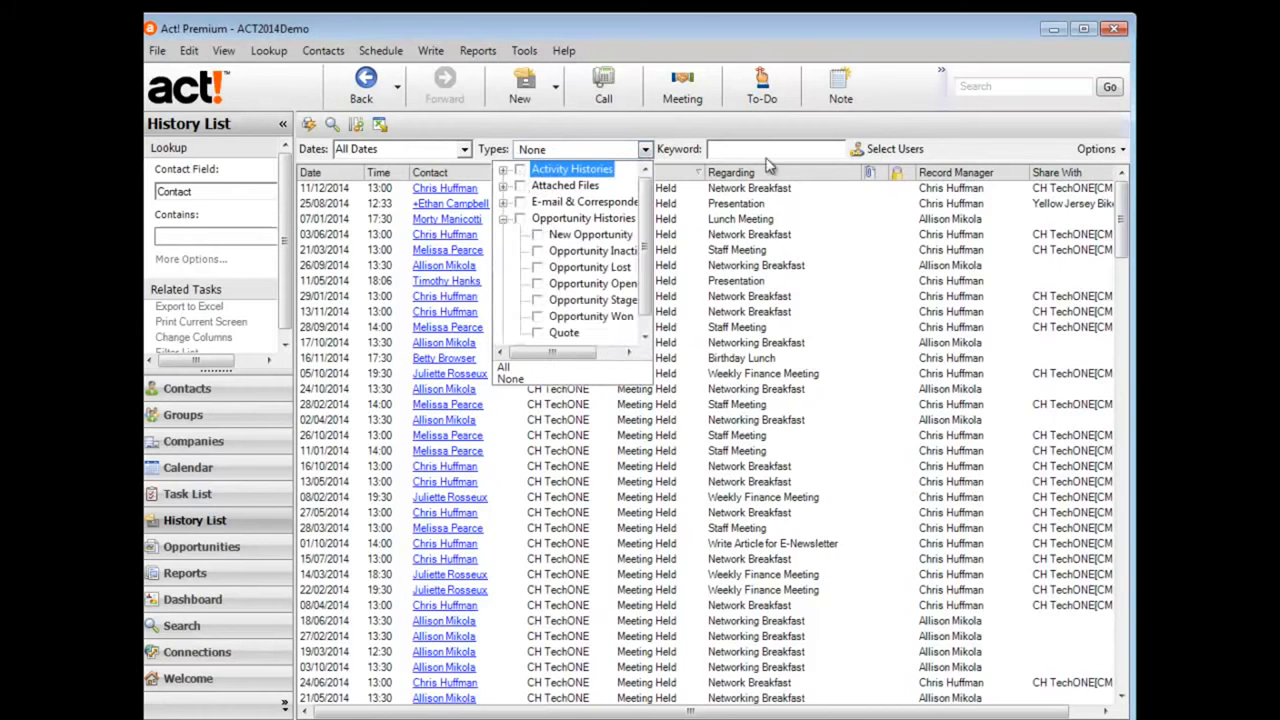
click(539, 236)
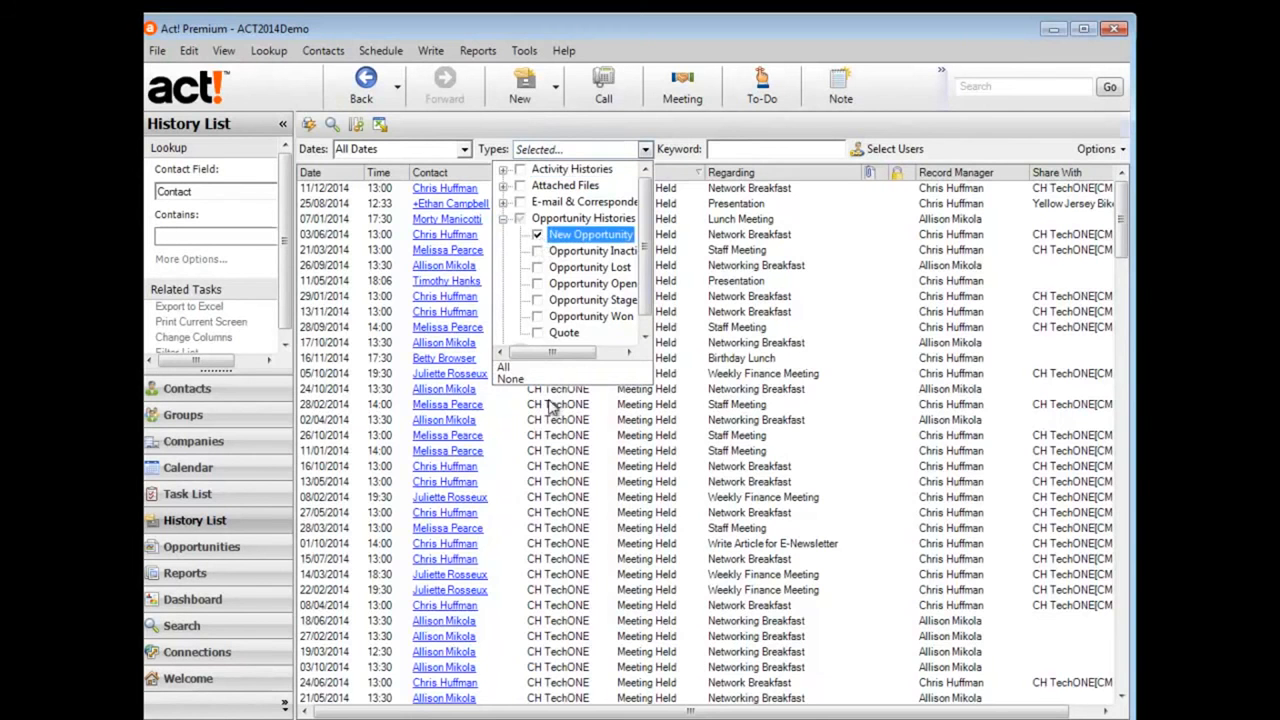
click(828, 383)
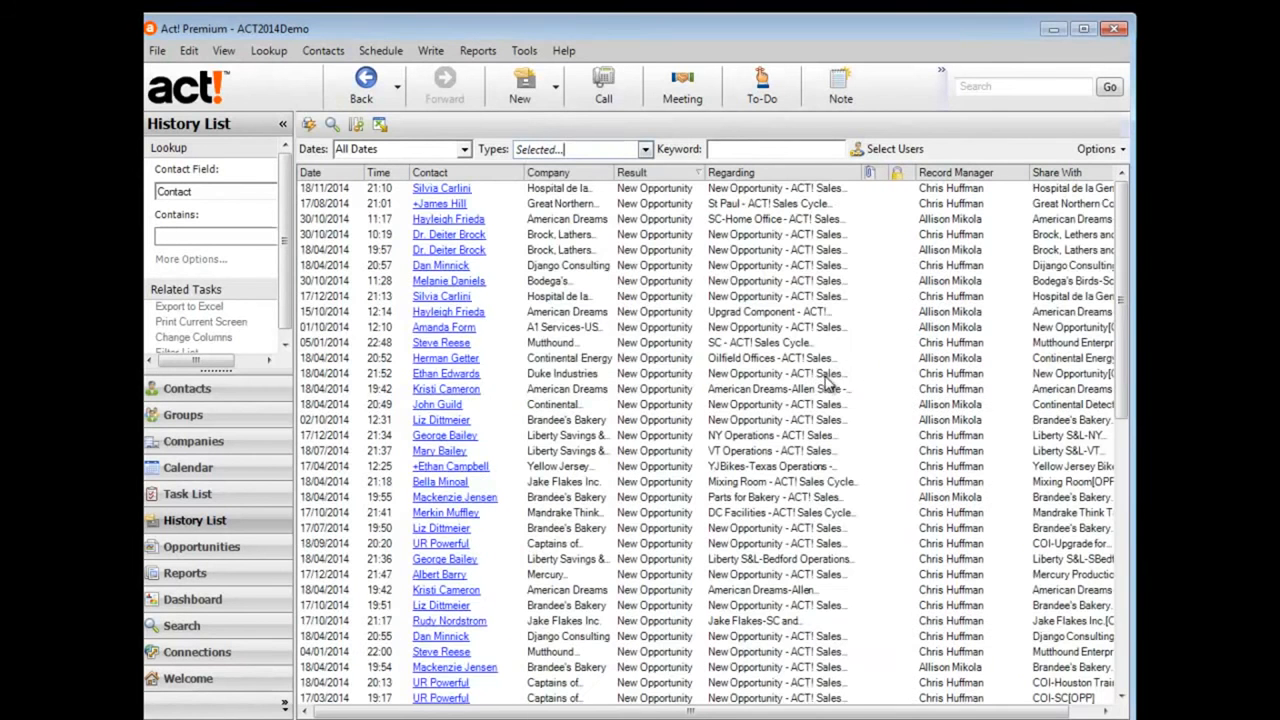
Change the history type filter from New Opportunity to Opportunity Won.
click(645, 149)
click(503, 219)
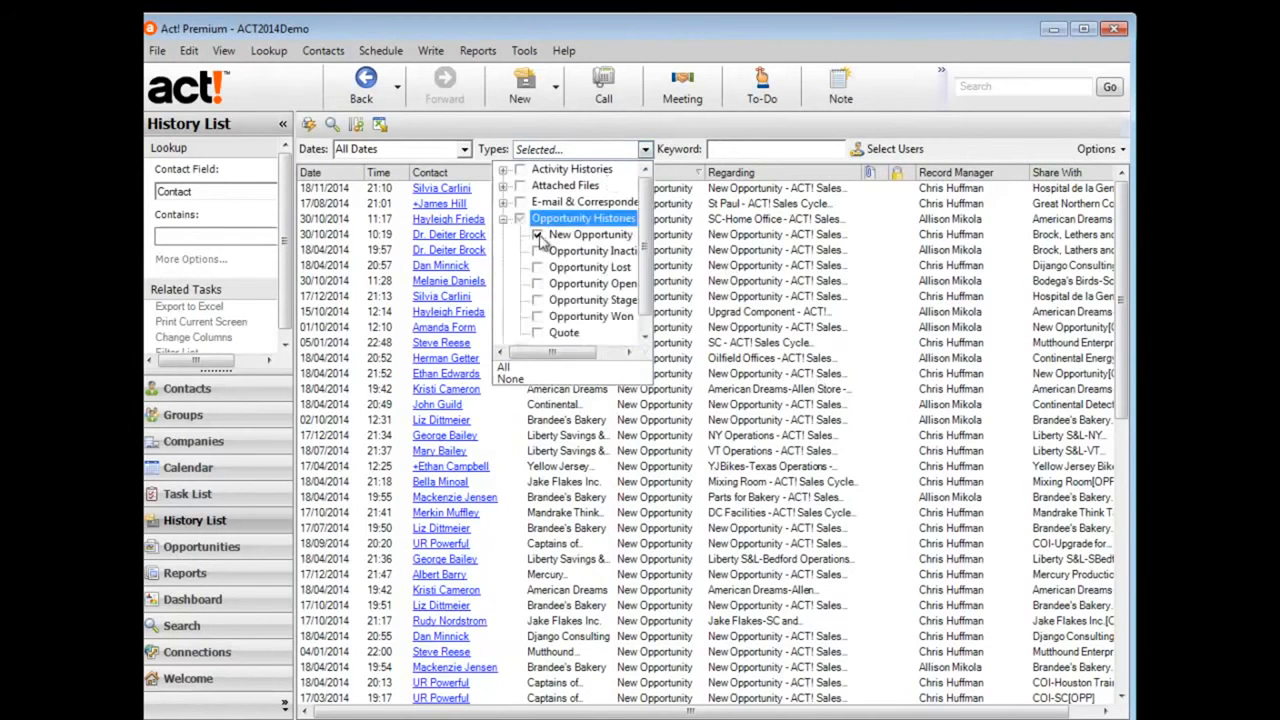
click(539, 236)
click(539, 317)
click(802, 340)
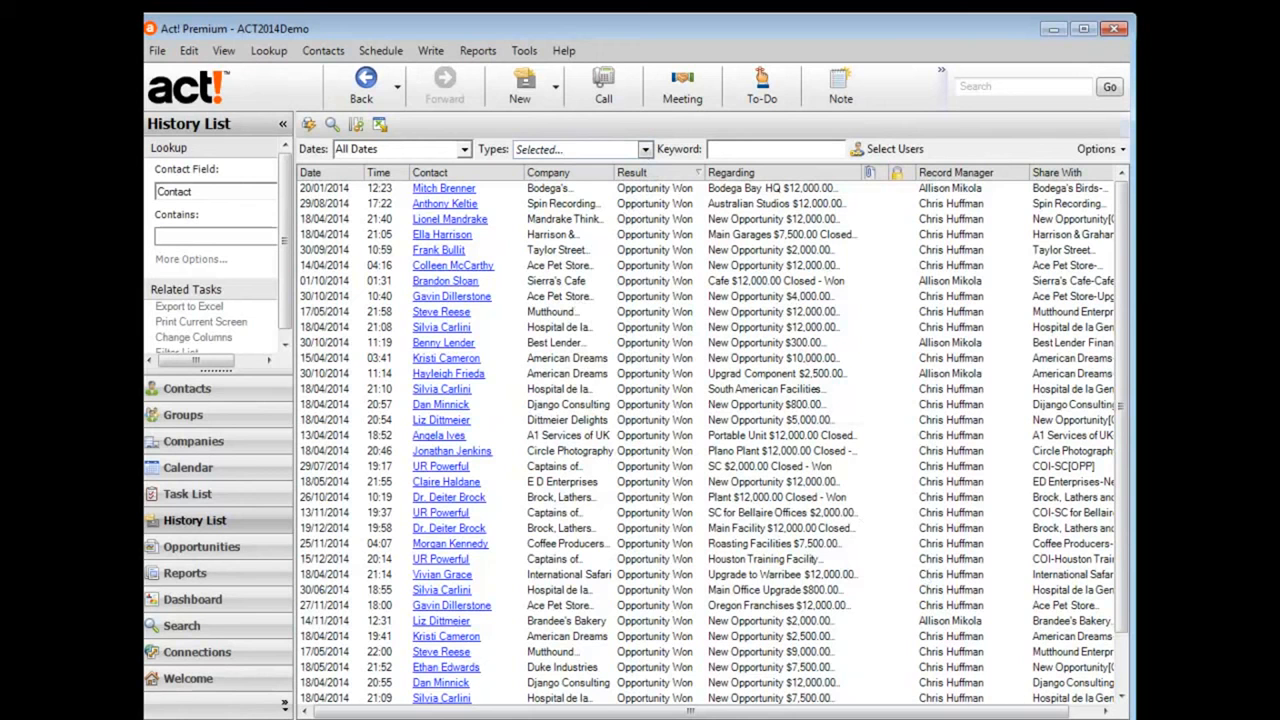
Filter the history list by New Opportunity again, deselecting Opportunity Won.
click(643, 152)
click(504, 220)
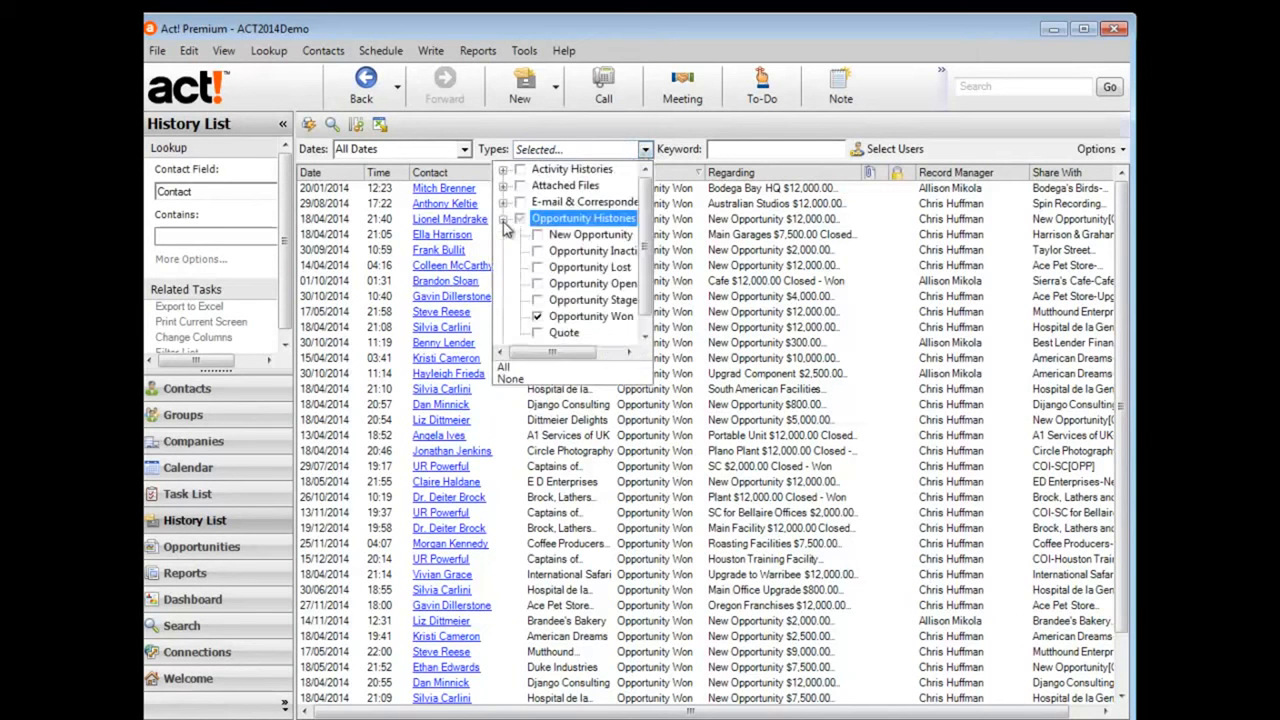
click(538, 235)
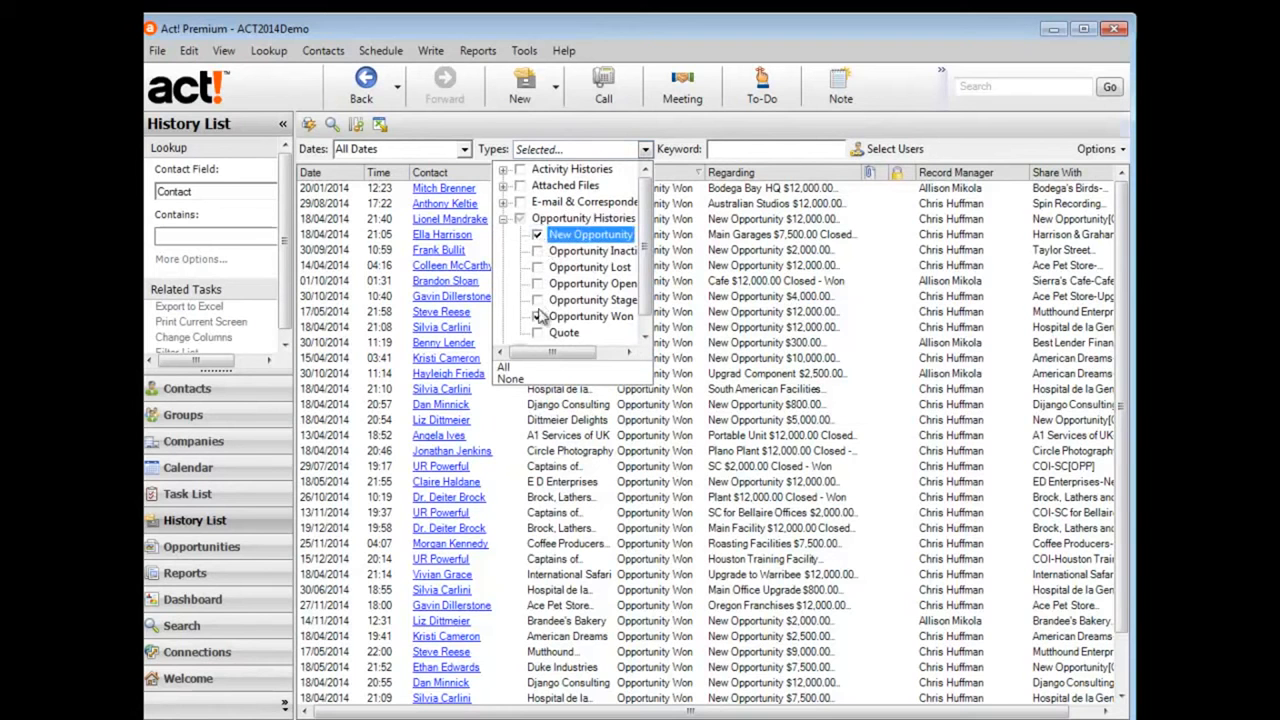
click(541, 316)
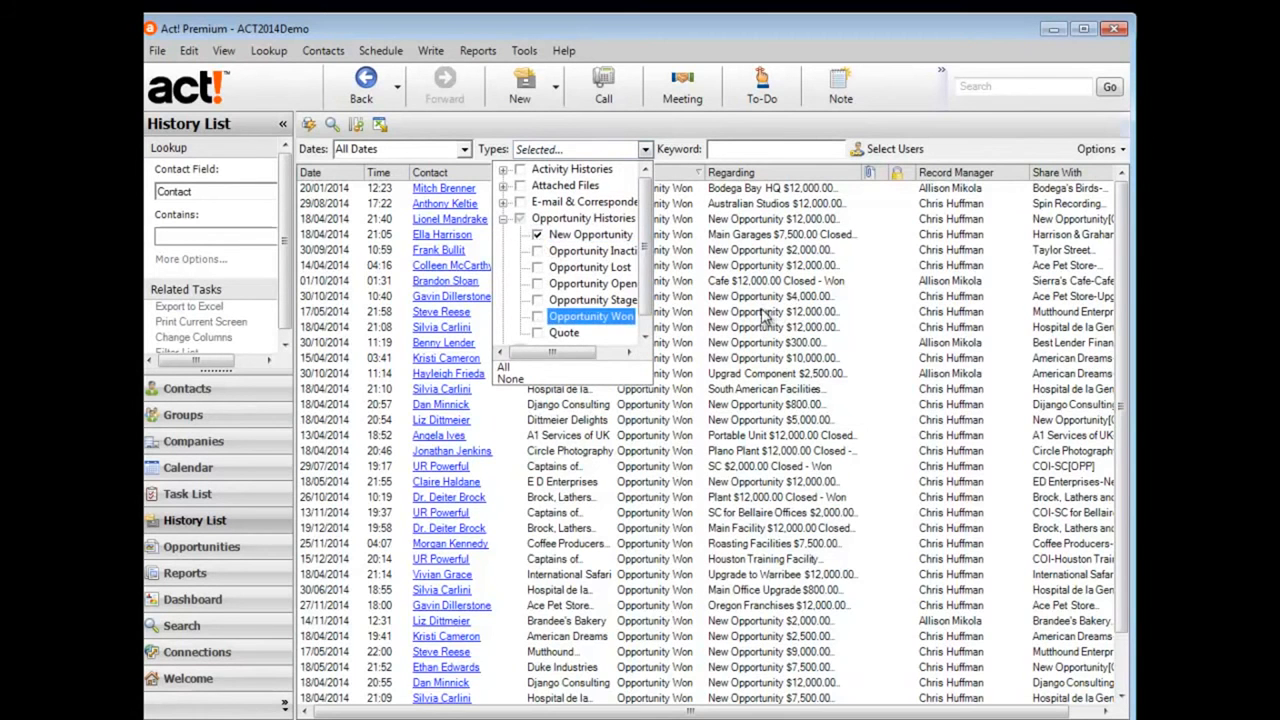
click(766, 316)
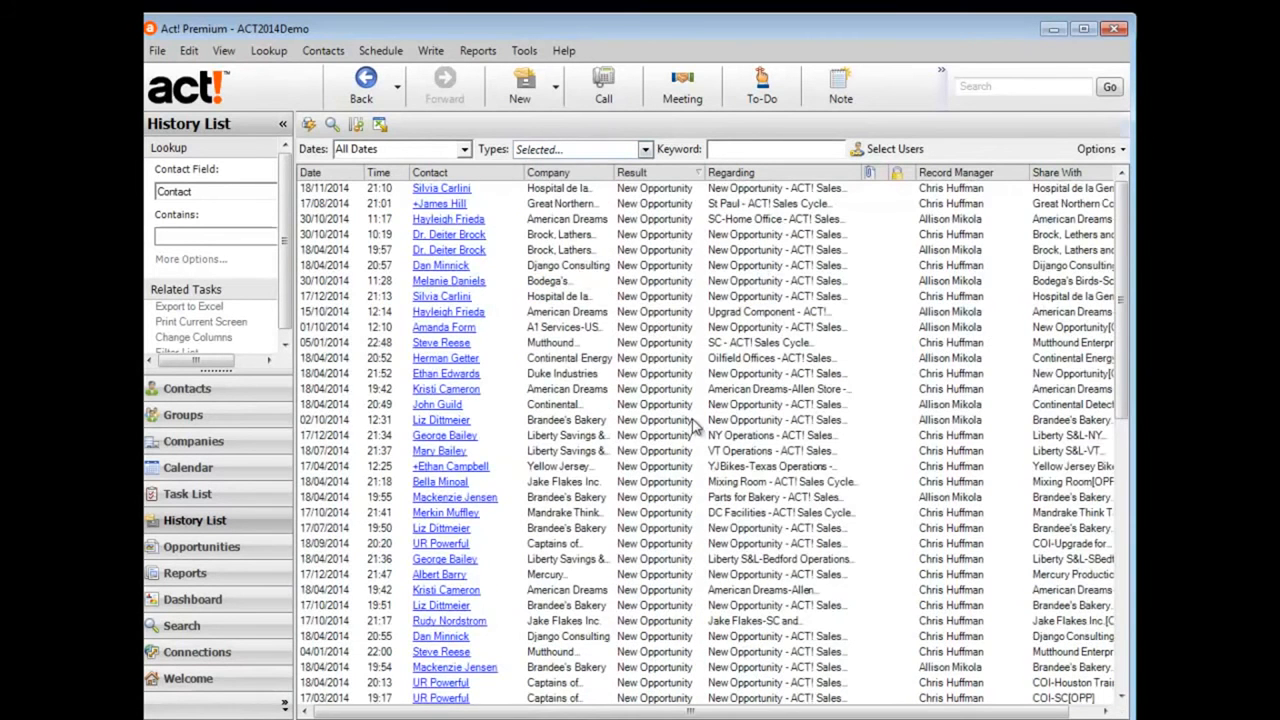
Create a contact lookup from the filtered history list and tag all contacts in it.
right_click(643, 314)
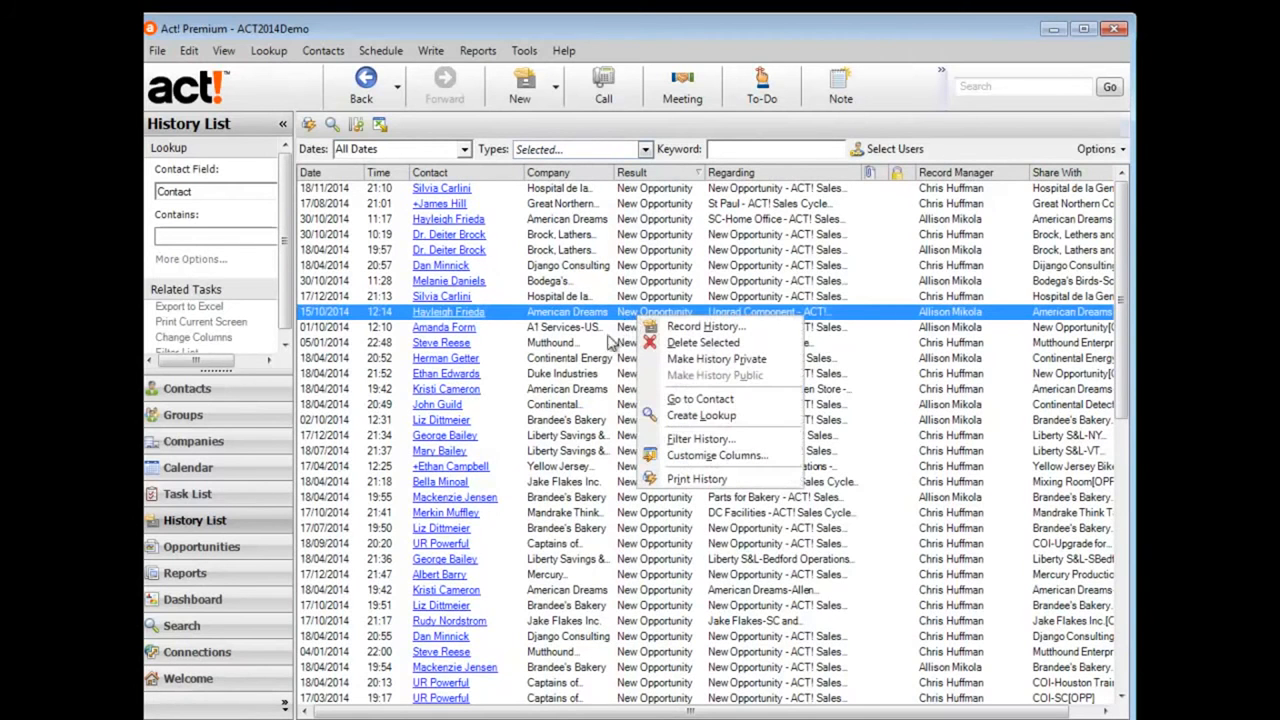
click(678, 417)
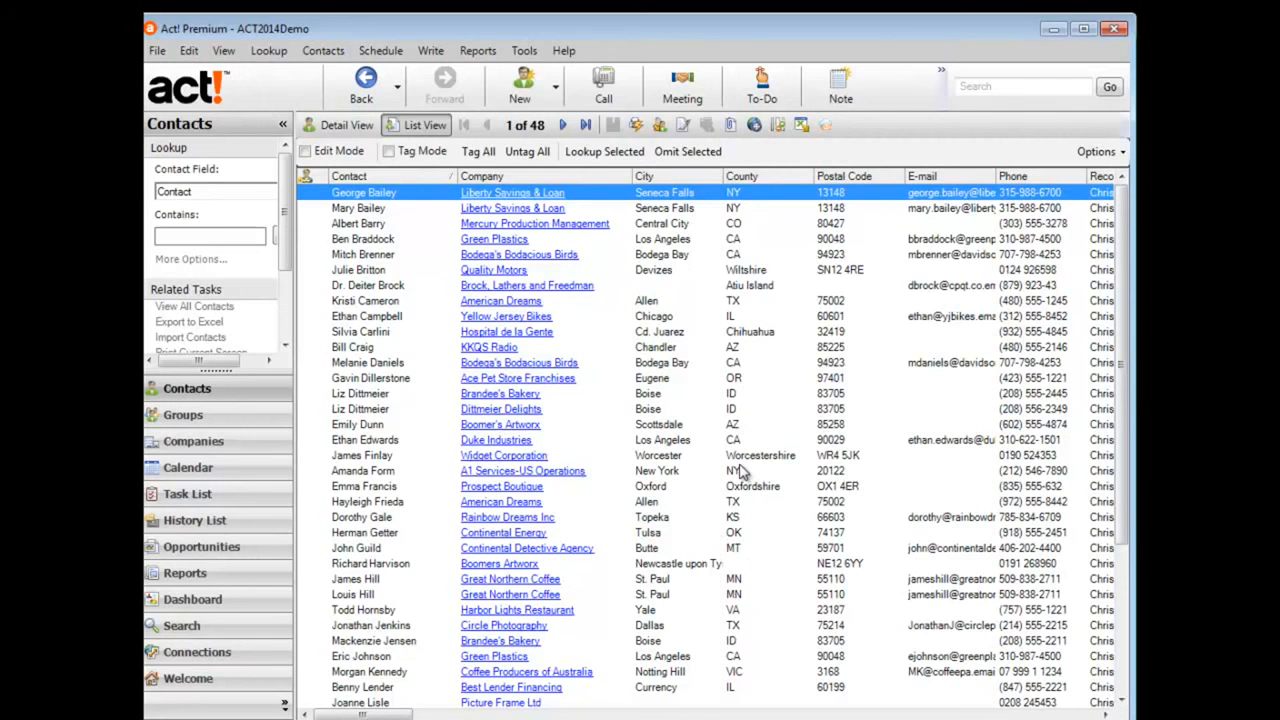
click(478, 151)
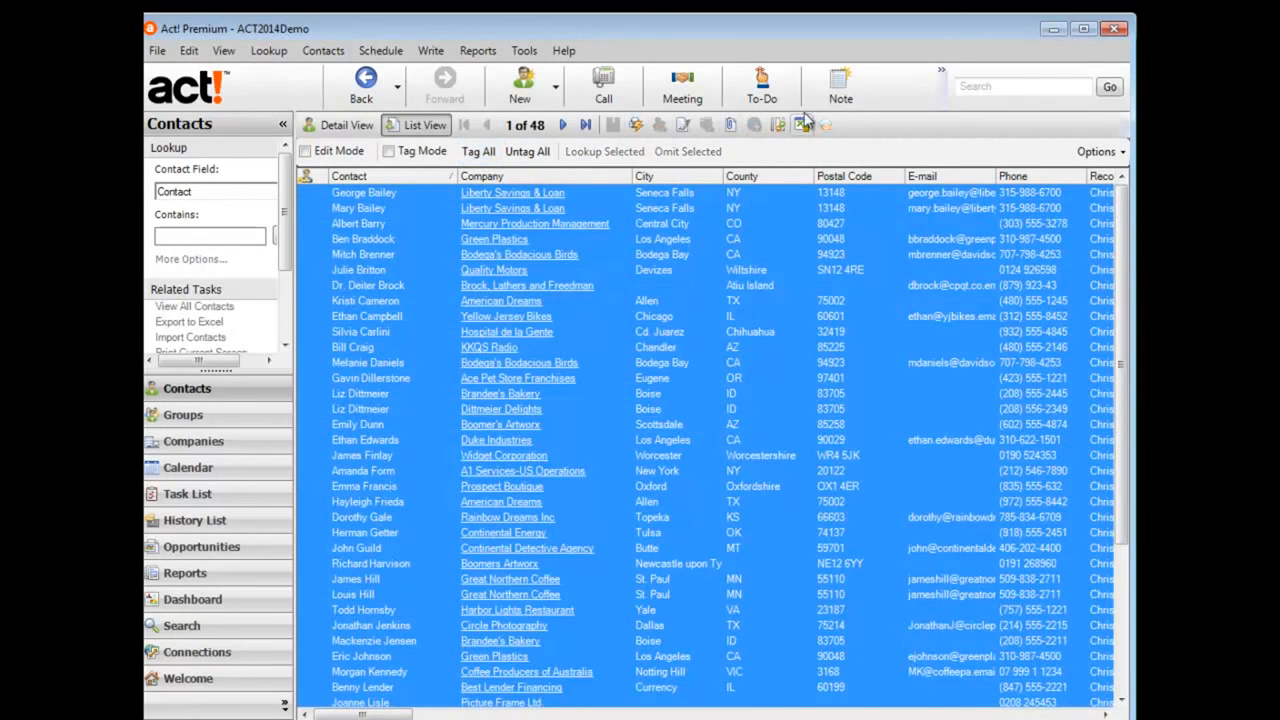
Open the scheduling dialog for a call with all tagged contacts and cancel it.
click(601, 101)
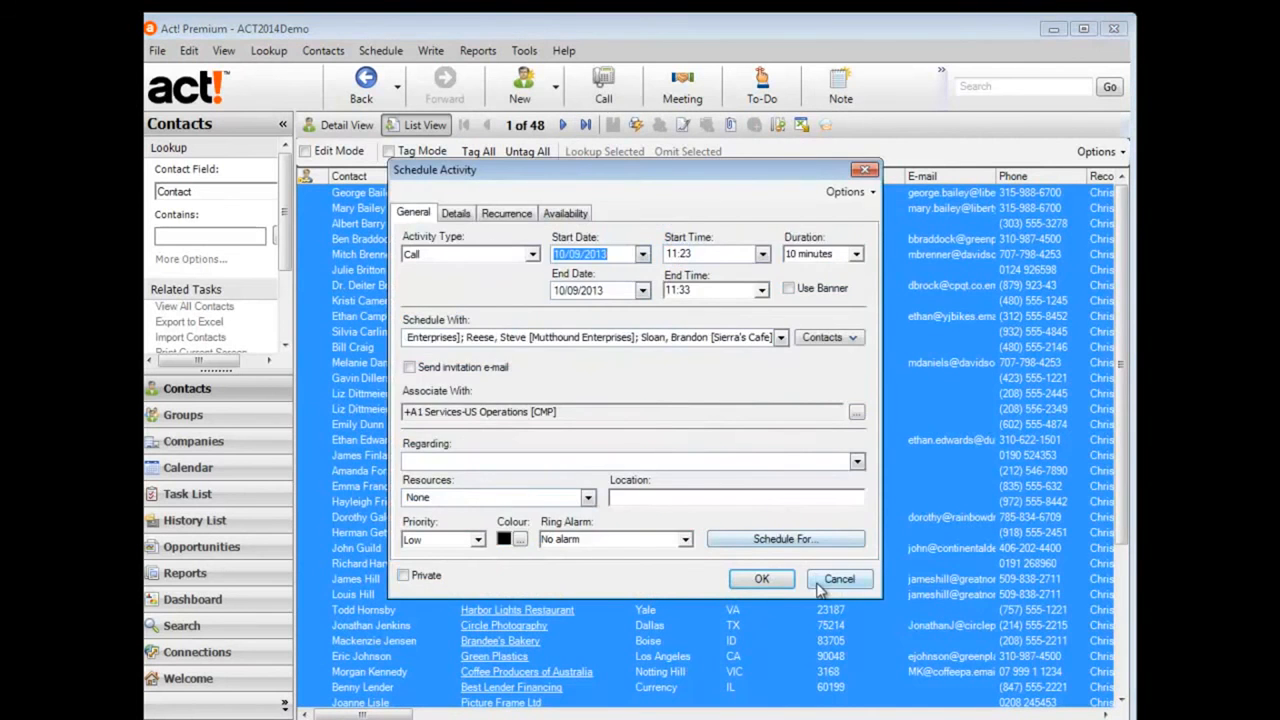
click(815, 583)
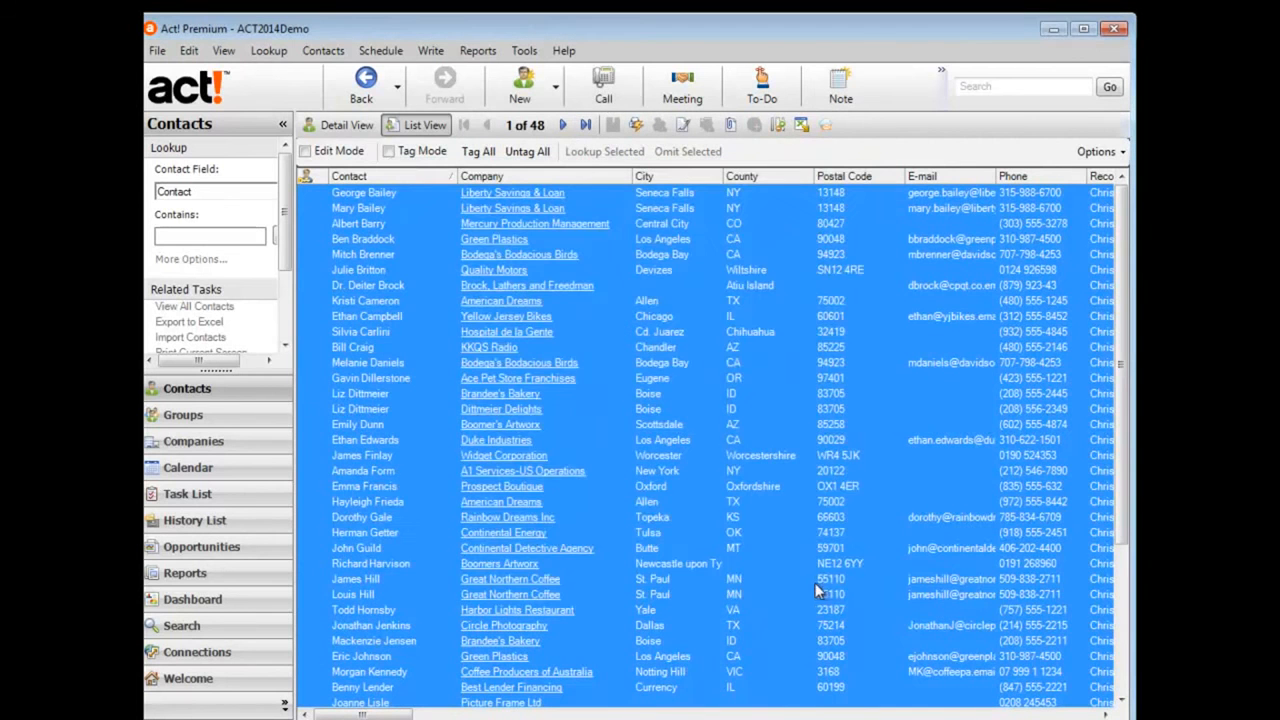
Return to the history list, open the Remove Old Data maintenance dialog, select histories older than 60 days for removal, and cancel.
click(182, 522)
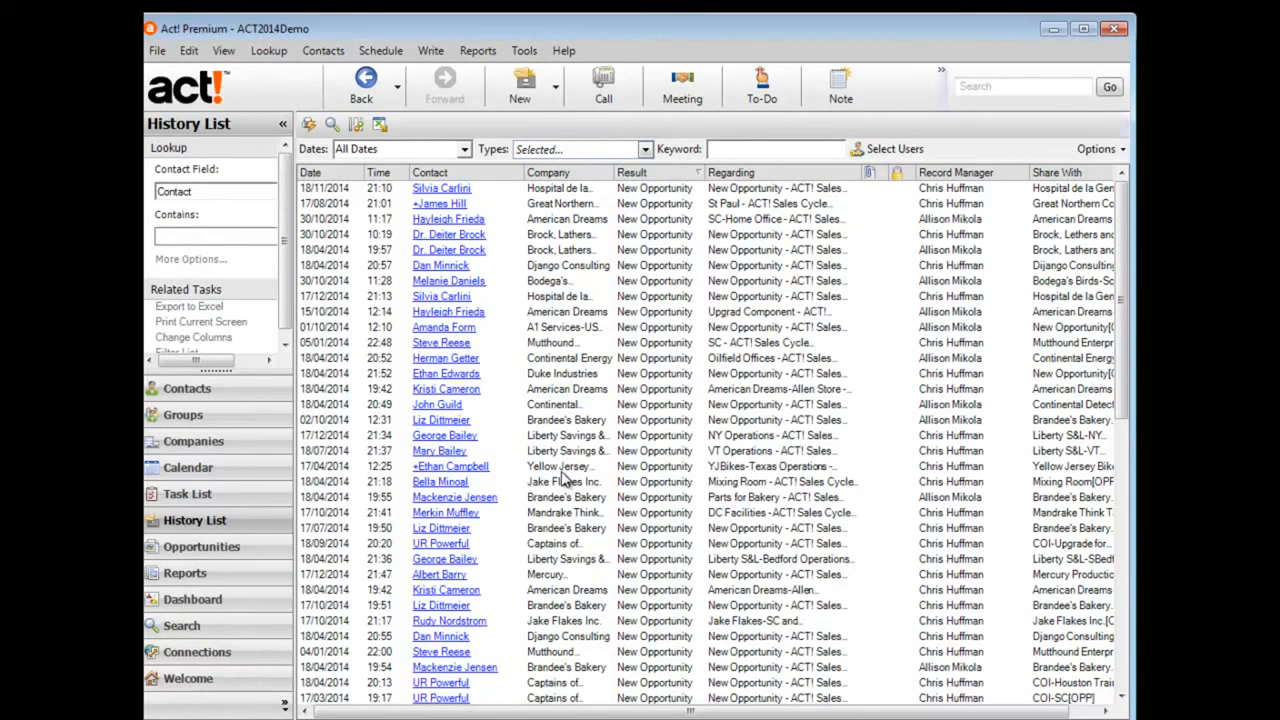
click(525, 52)
mouse_move(592, 222)
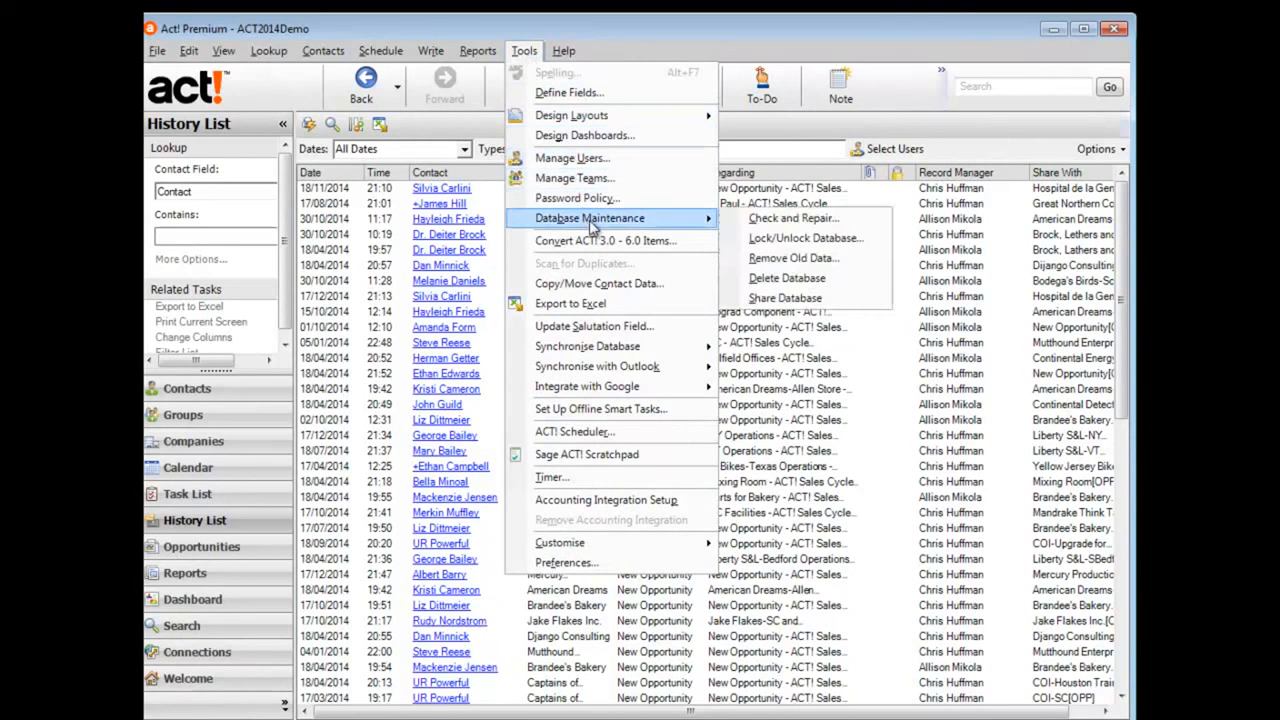
click(758, 260)
click(465, 407)
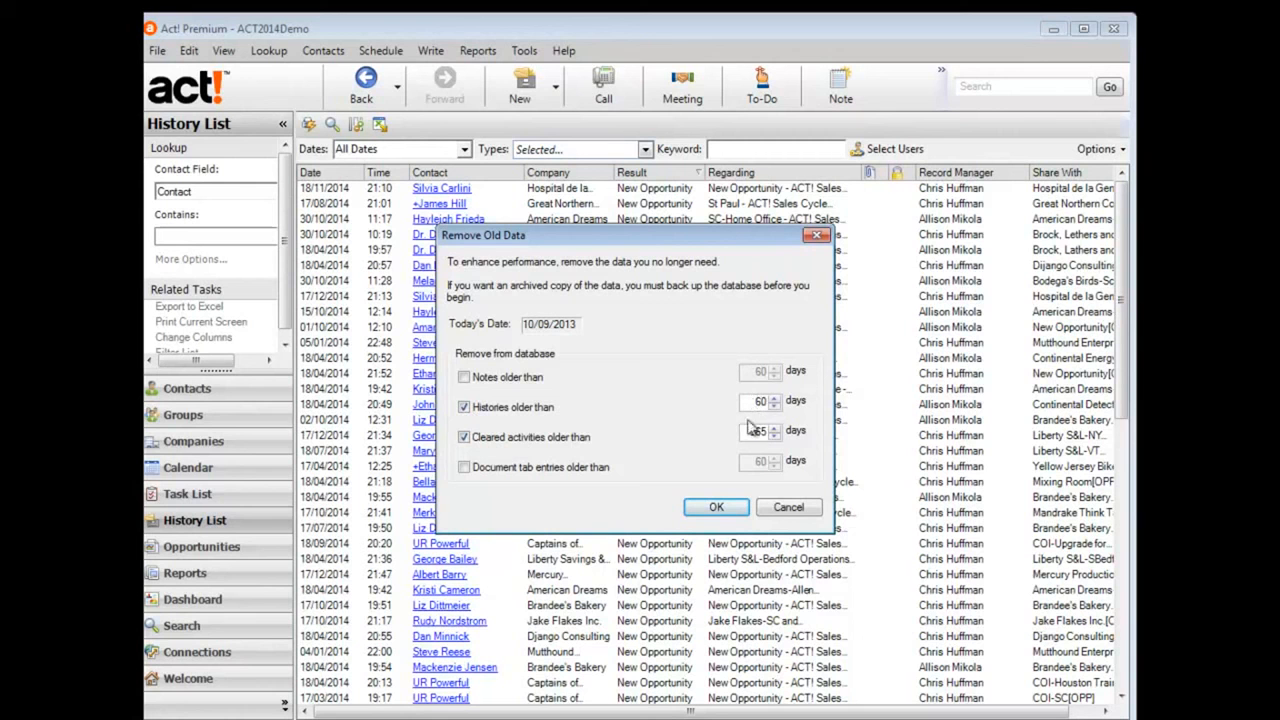
click(786, 508)
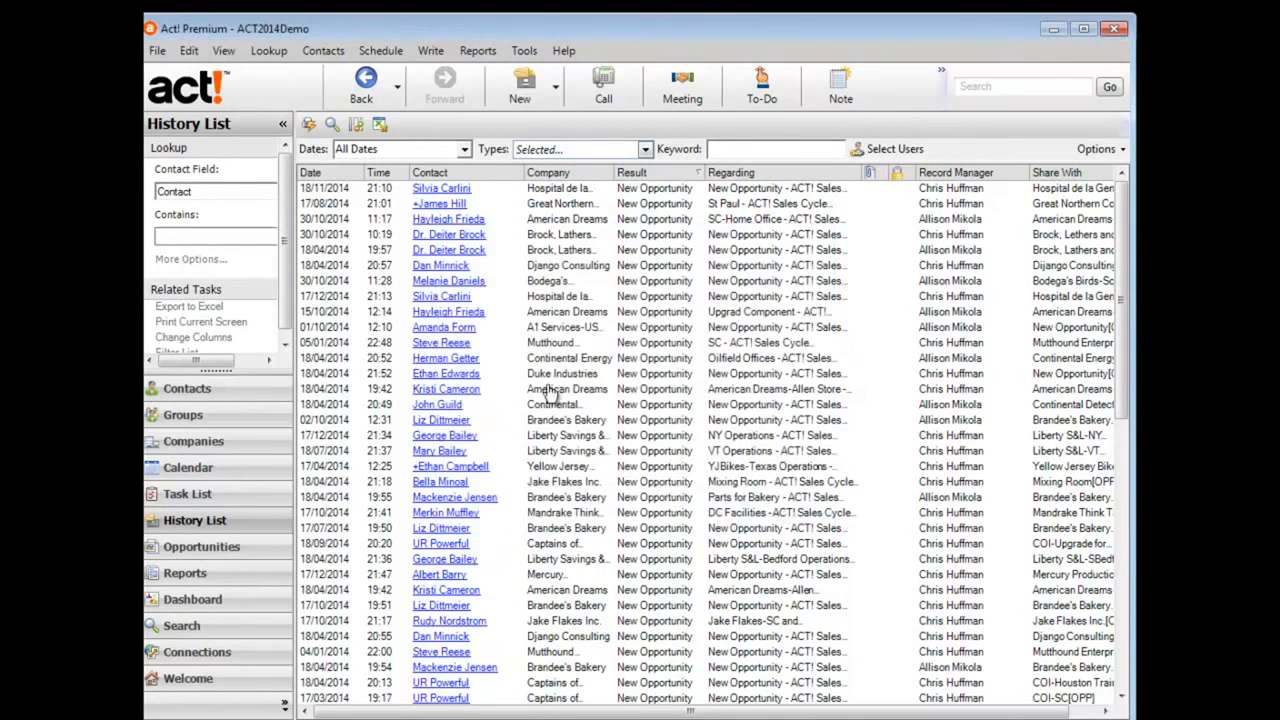
Reset the history type filter and show only the Contact Deleted entries under the contact changes of System Changes.
click(646, 151)
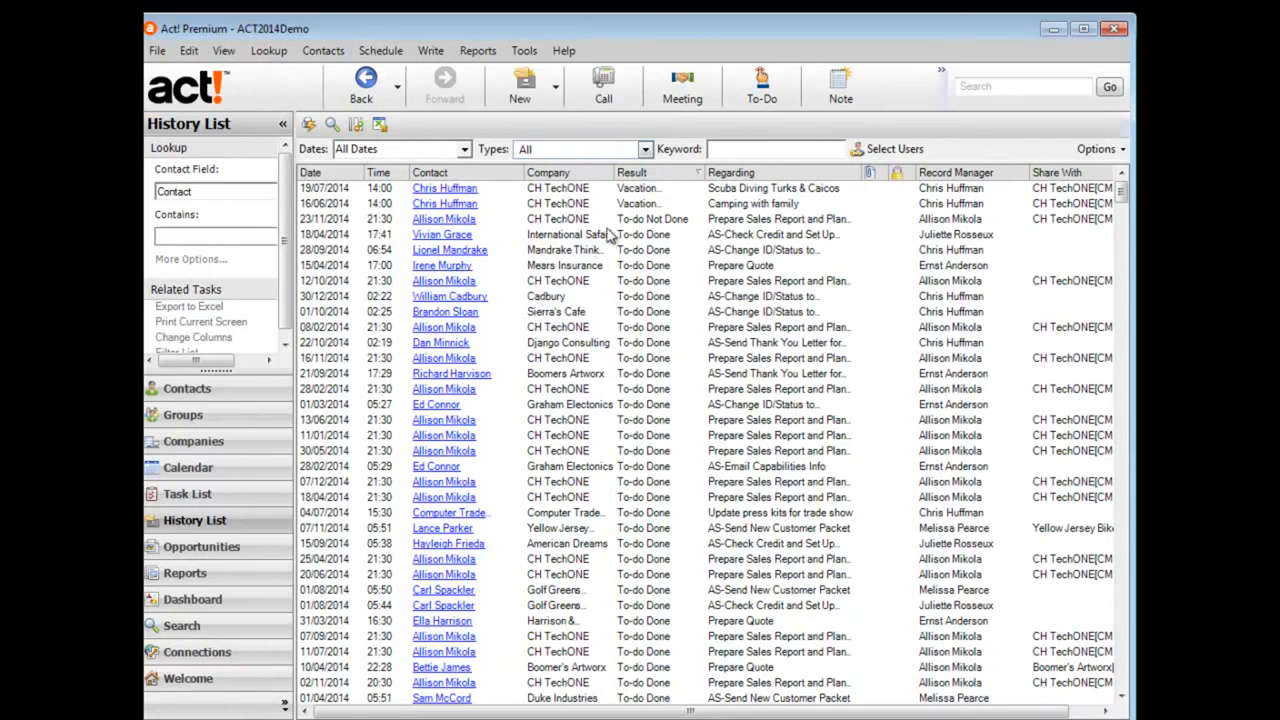
click(646, 151)
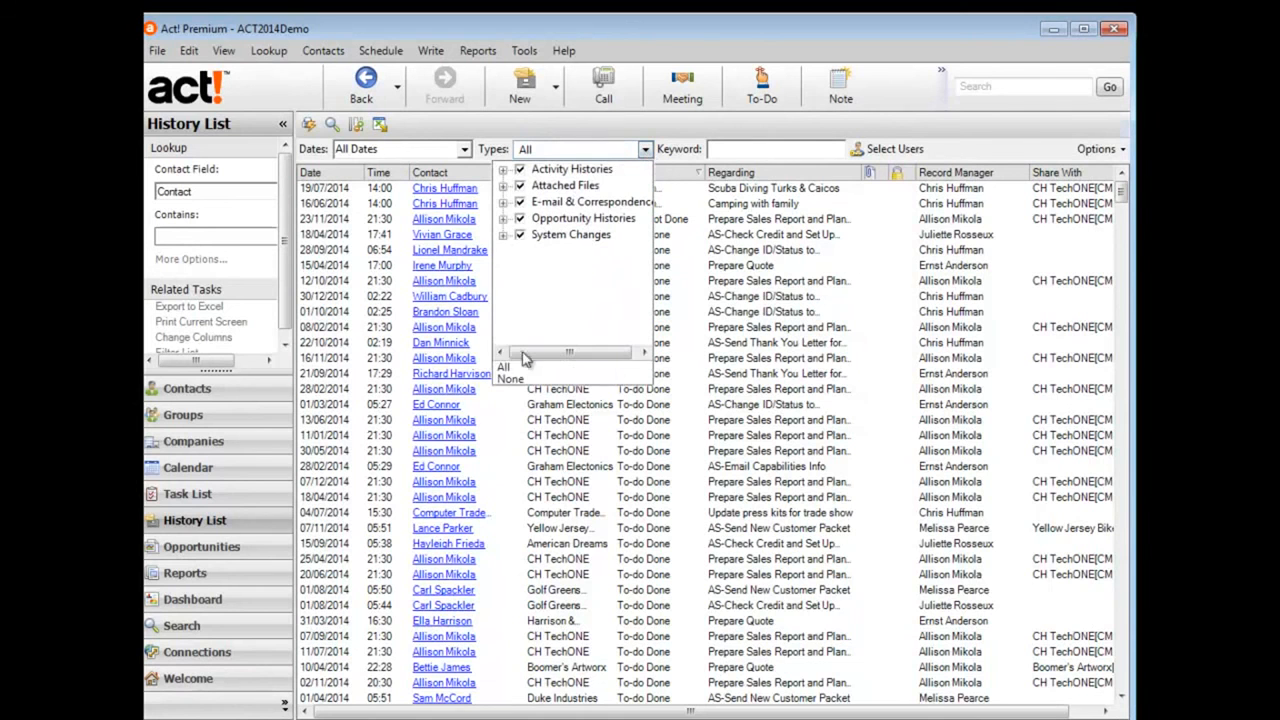
click(510, 380)
click(503, 235)
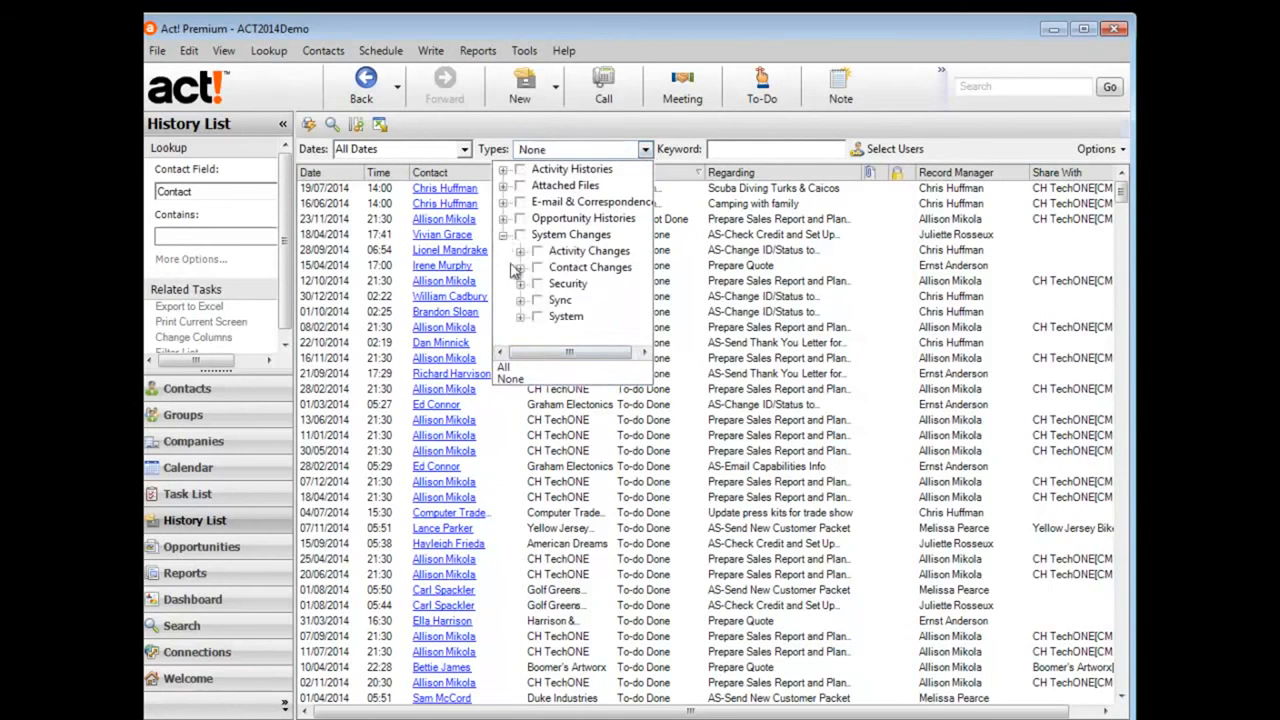
click(520, 268)
click(555, 284)
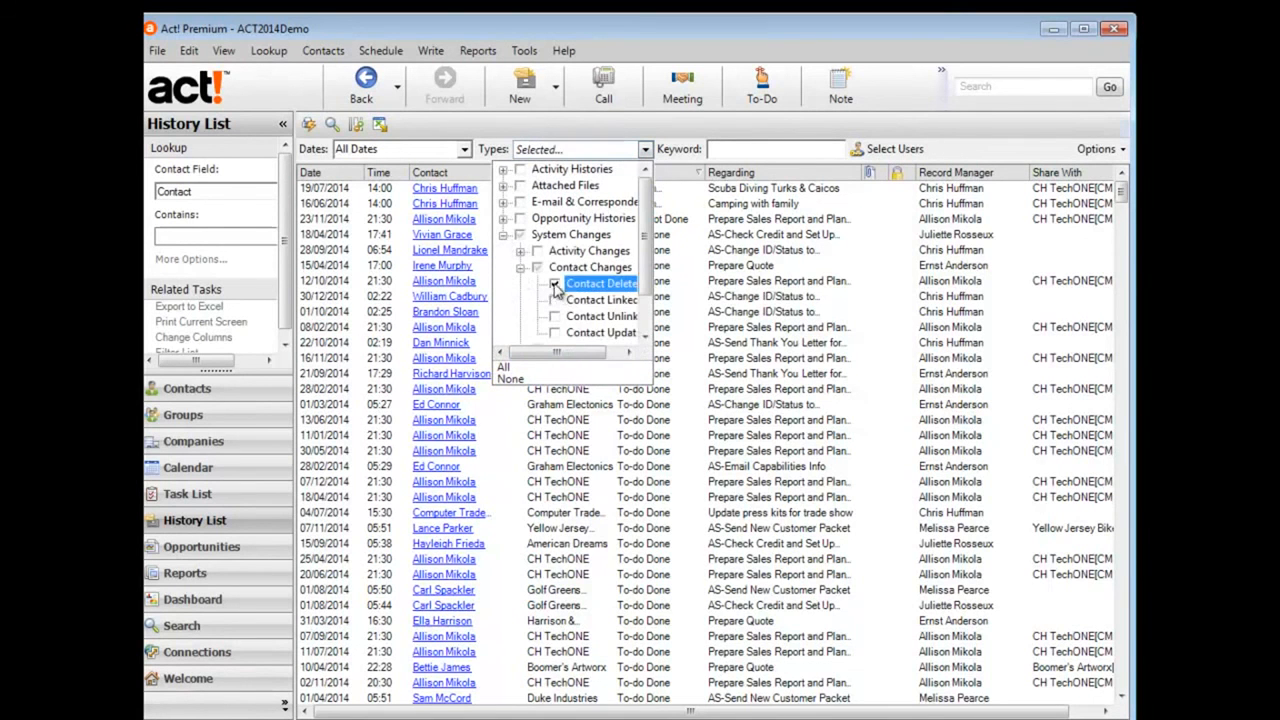
click(788, 333)
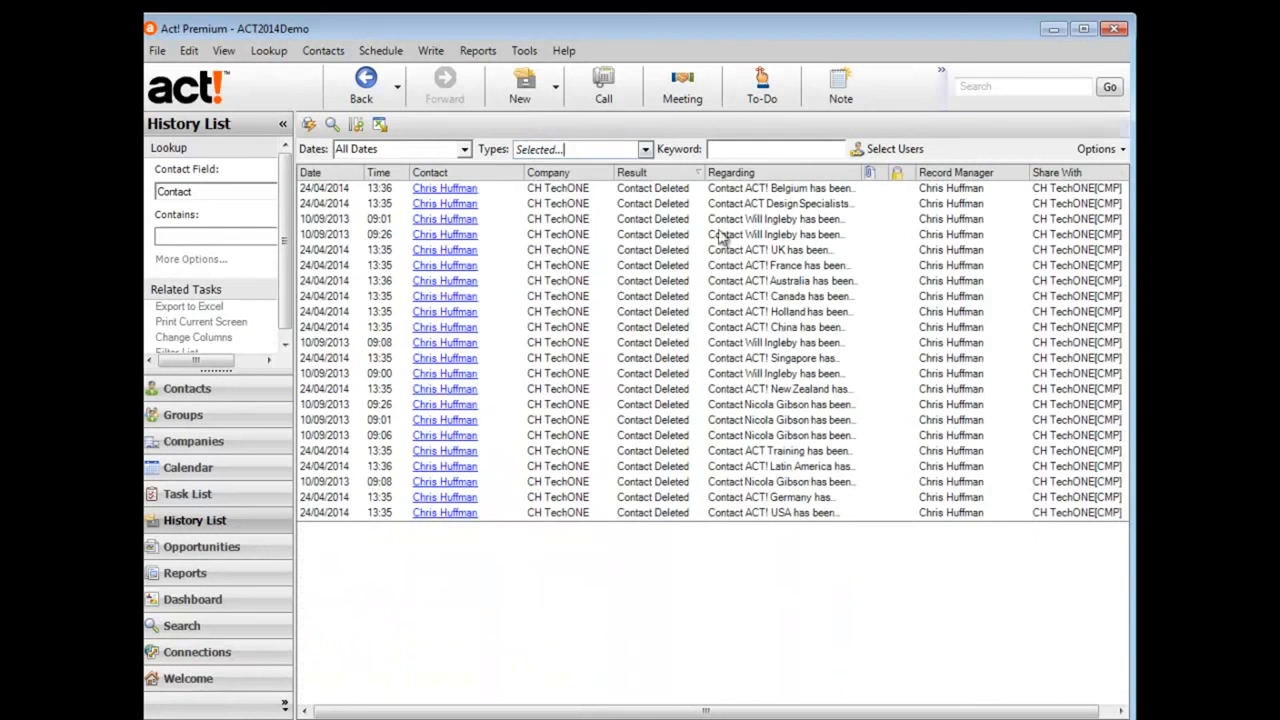
Delete all listed Contact Deleted entries from the history list.
click(668, 190)
shift+click(665, 515)
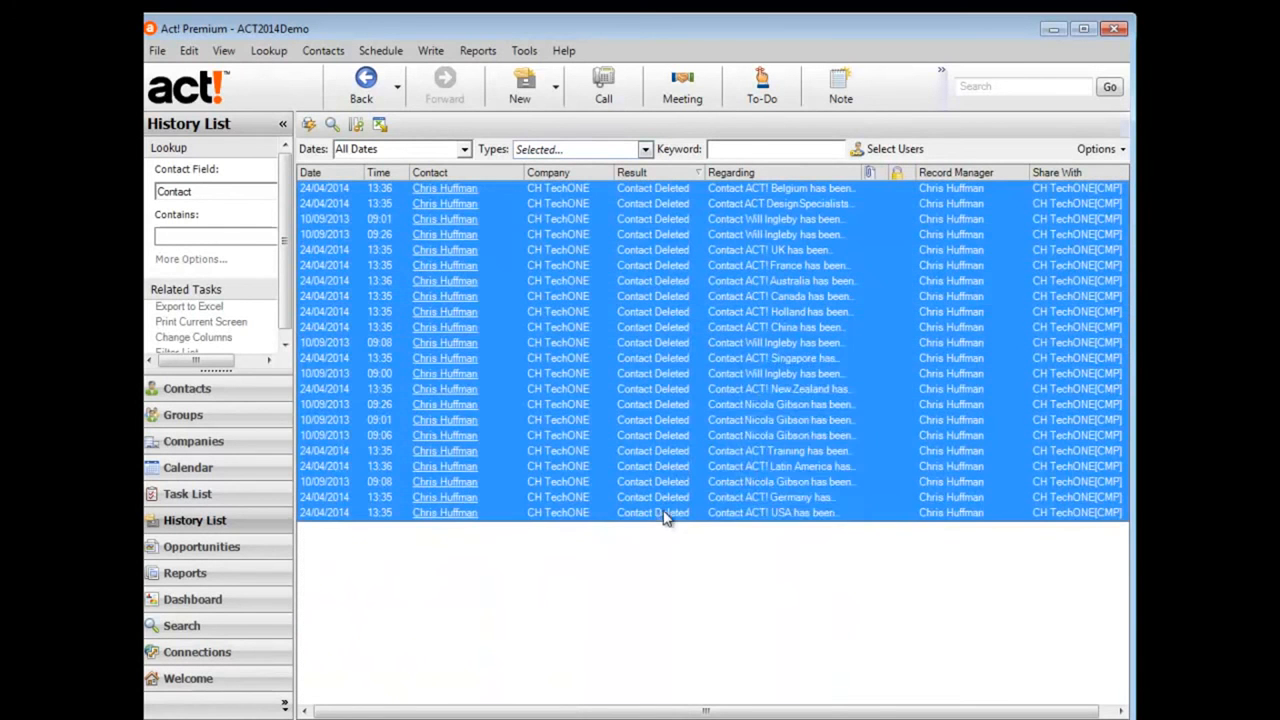
right_click(722, 357)
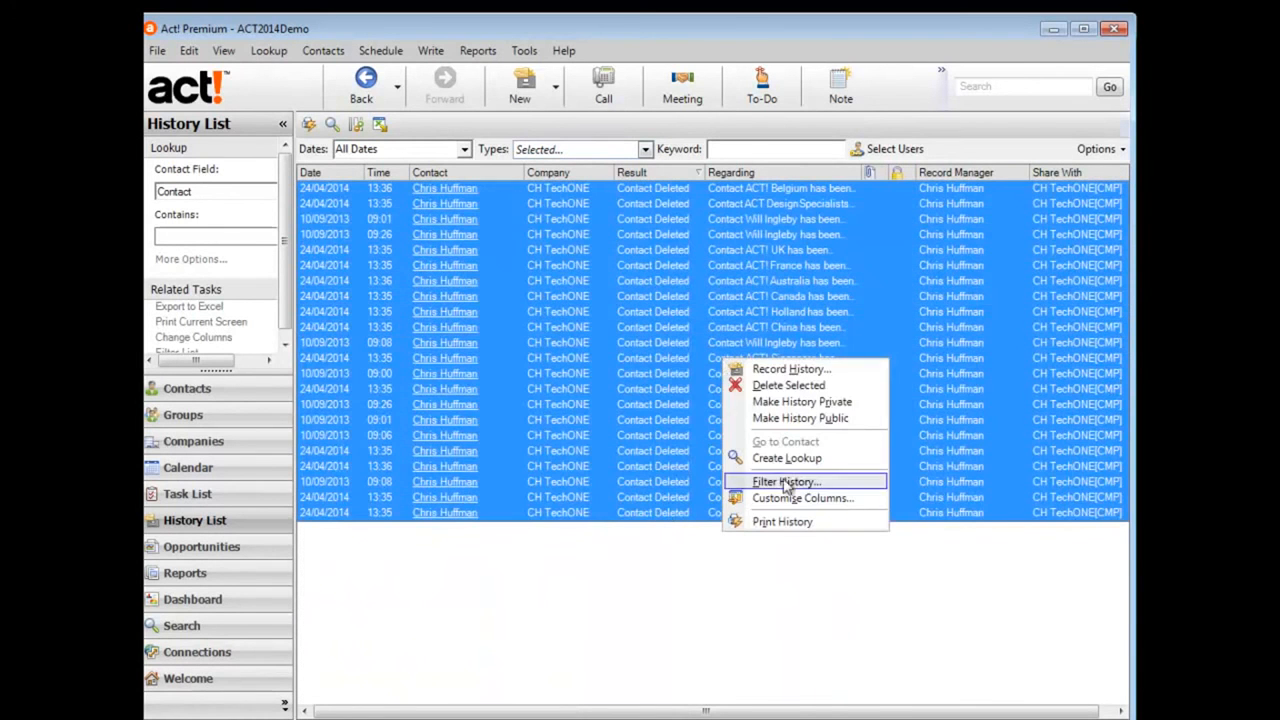
click(788, 385)
click(1035, 540)
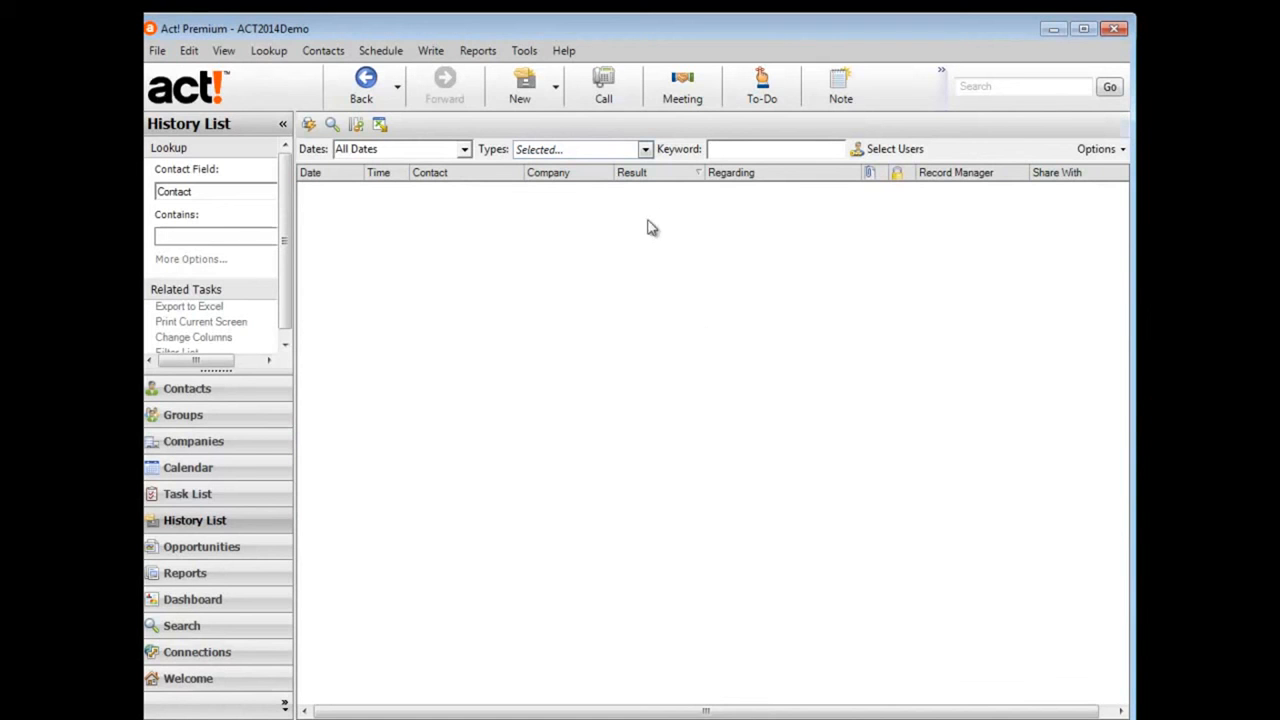
click(645, 149)
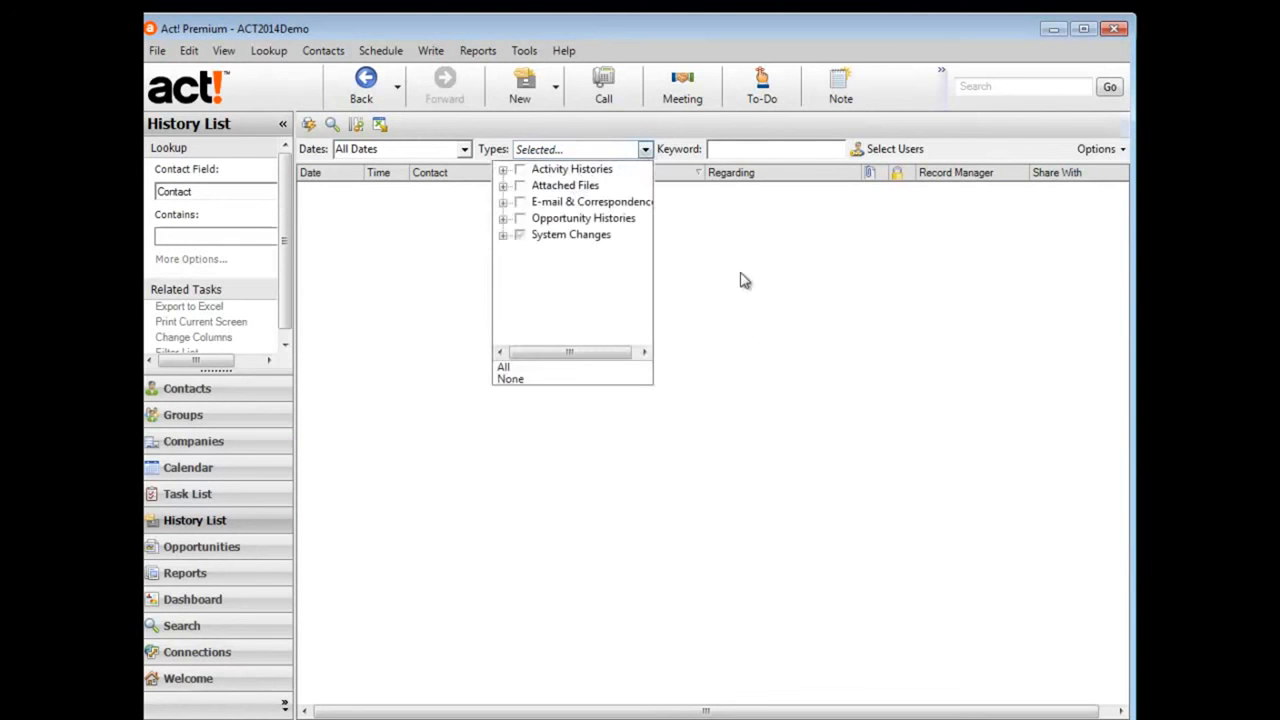
click(751, 345)
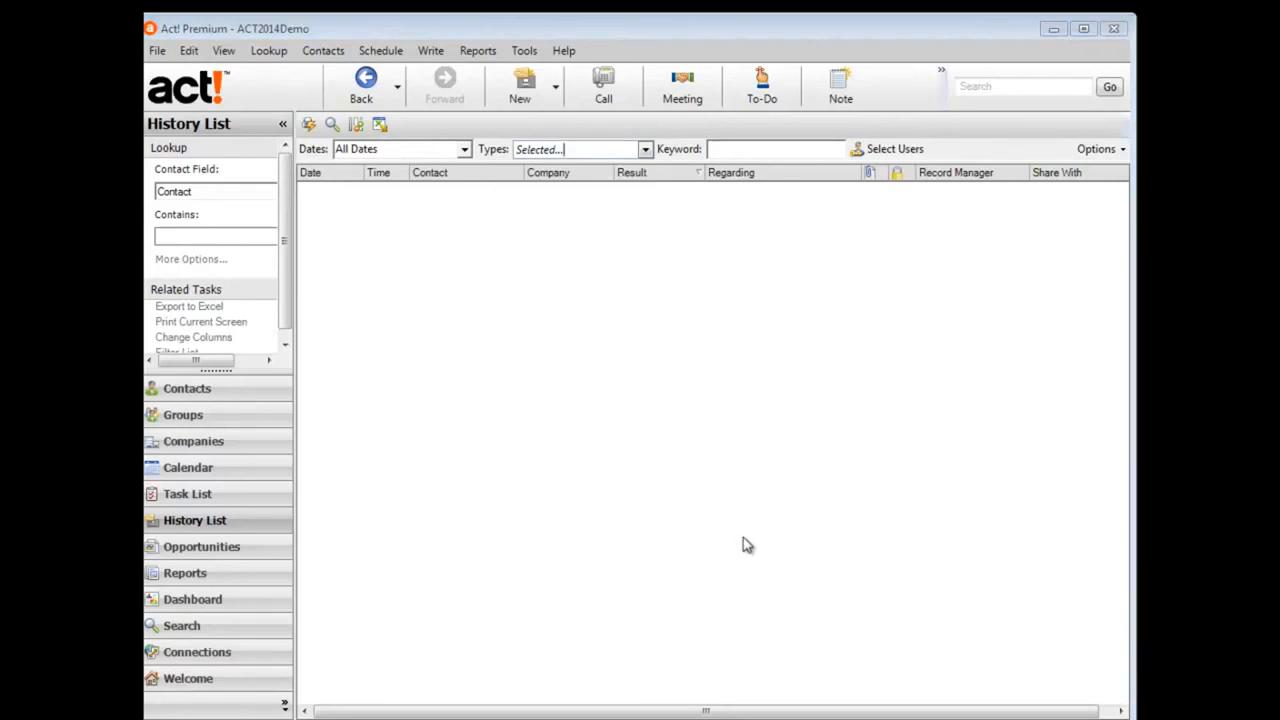